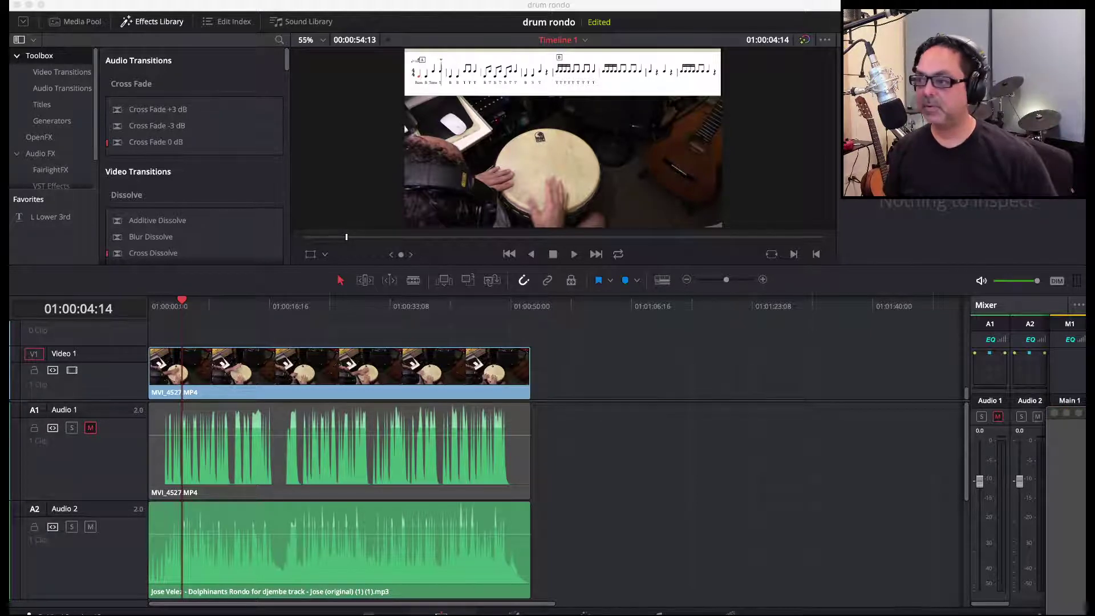
pyautogui.moveTo(913, 575); pyautogui.dragTo(810, 548)
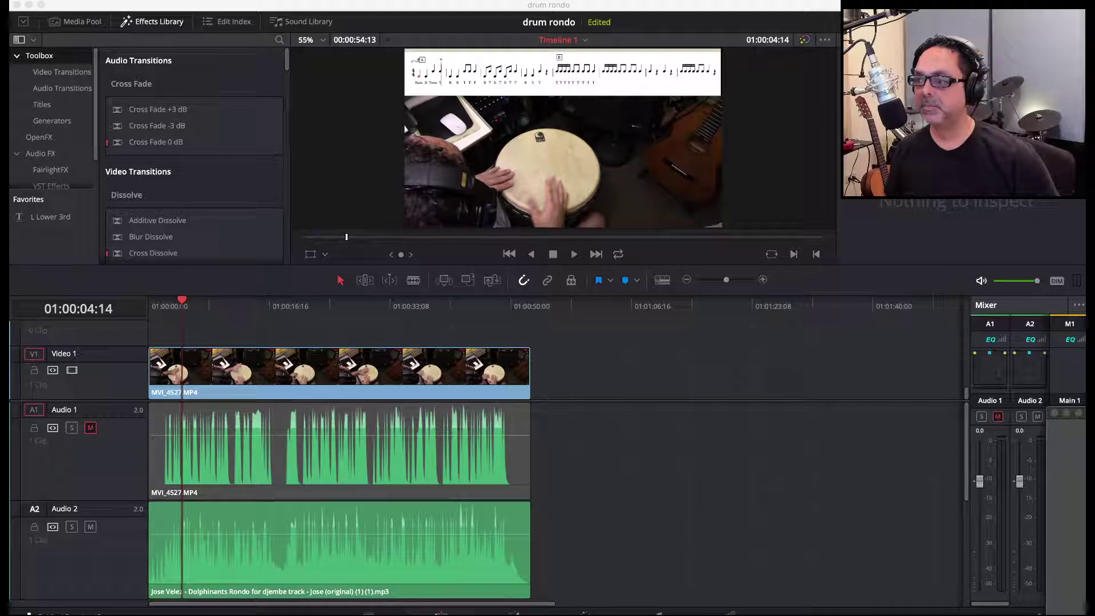
pyautogui.press('space')
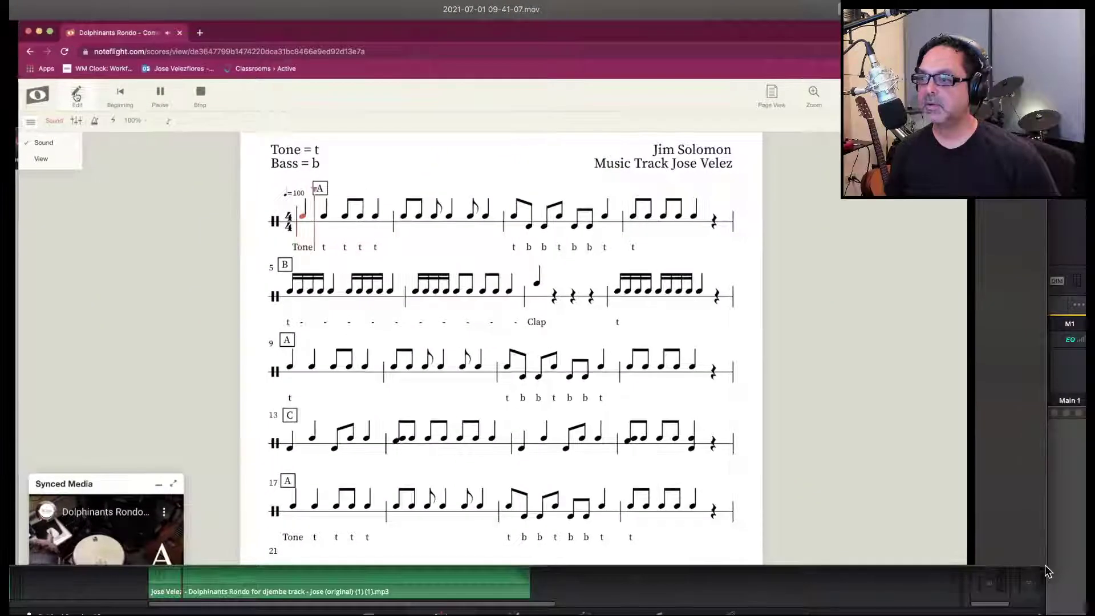
pyautogui.moveTo(34, 570)
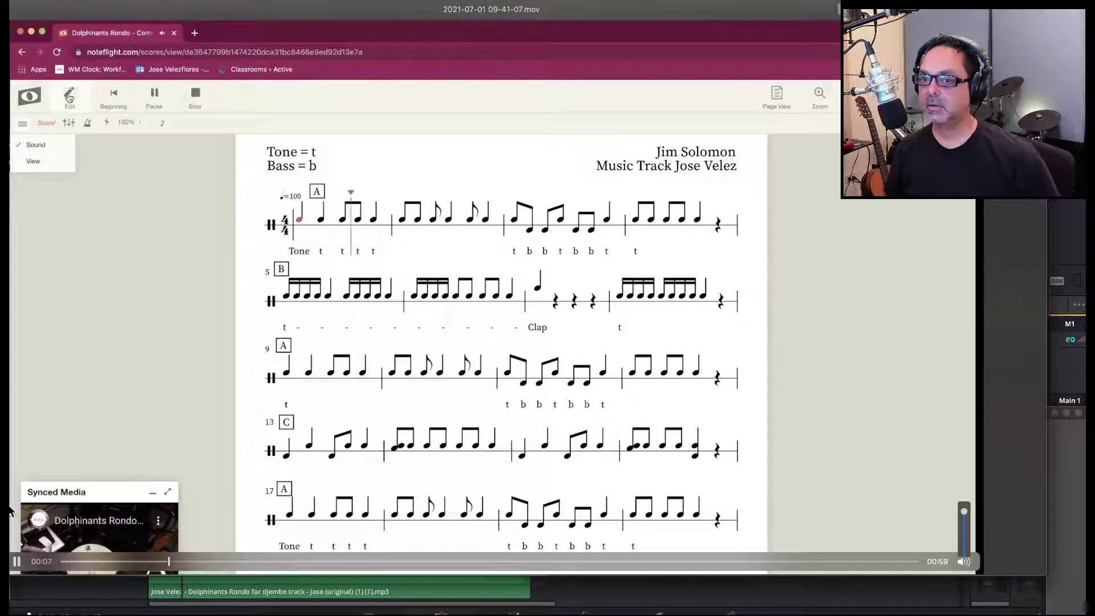
pyautogui.click(17, 563)
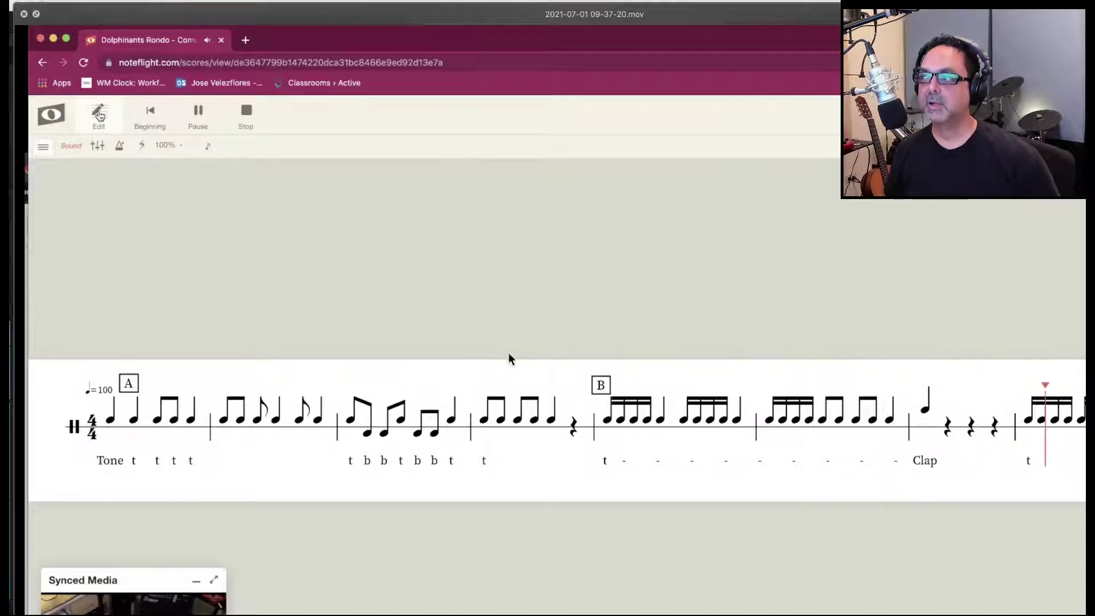
pyautogui.click(23, 13)
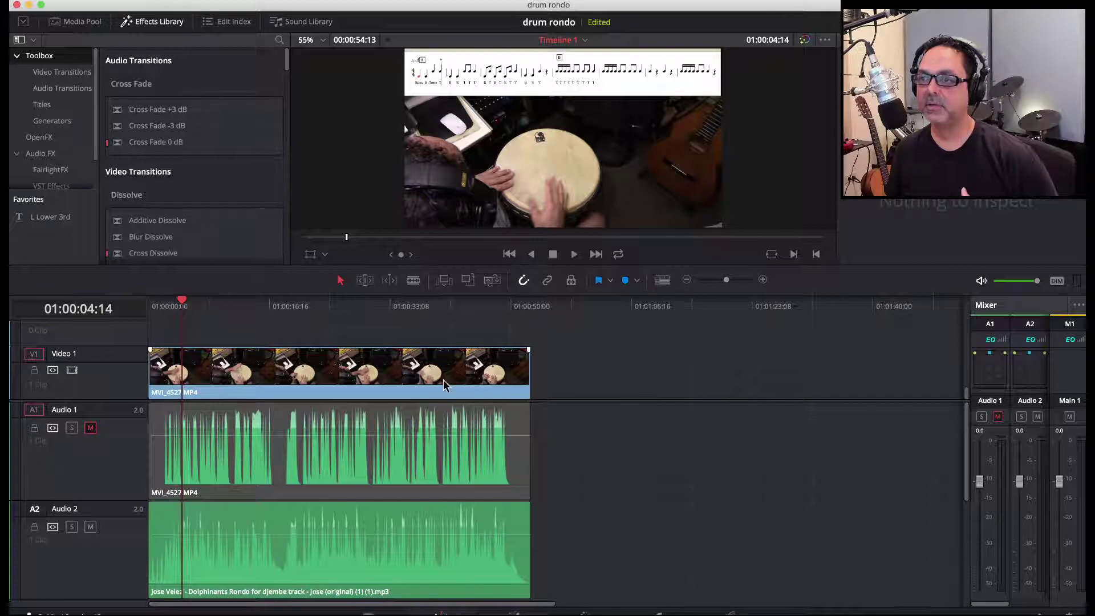
# - Play the edit briefly from 01:00:06:22, and turn off the Video 7 track that holds the existing score clips
pyautogui.click(198, 303)
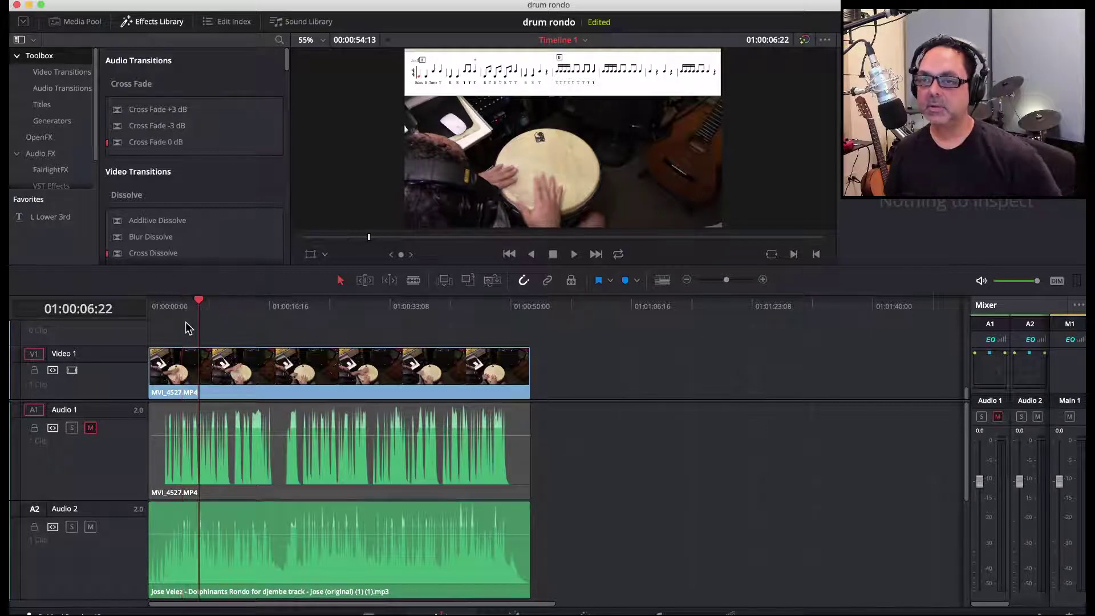
pyautogui.press('space')
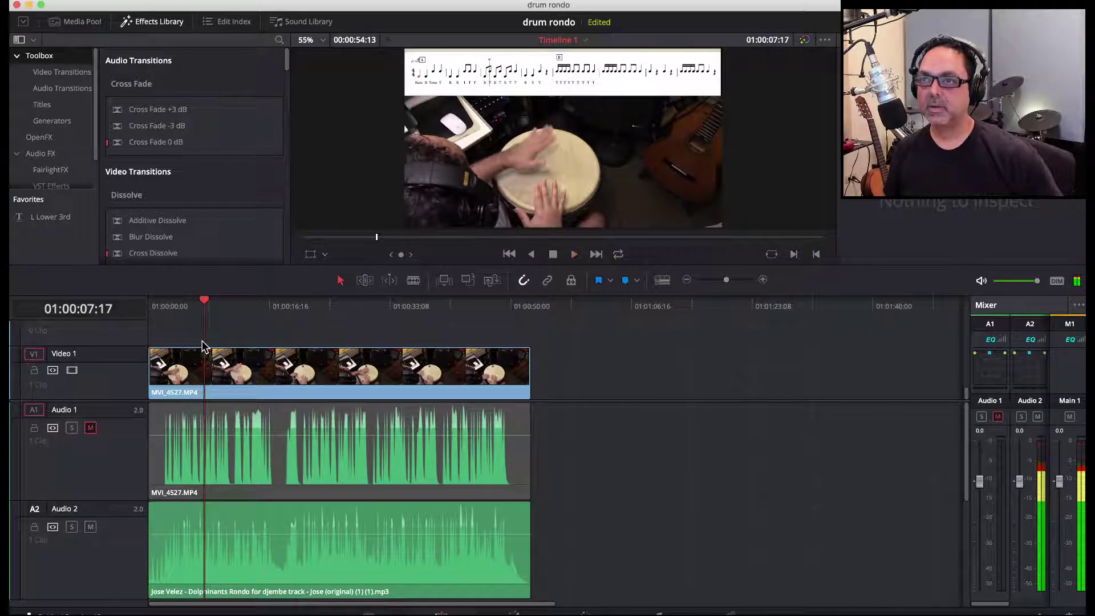
pyautogui.scroll(3, 203, 347)
pyautogui.scroll(5, 202, 341)
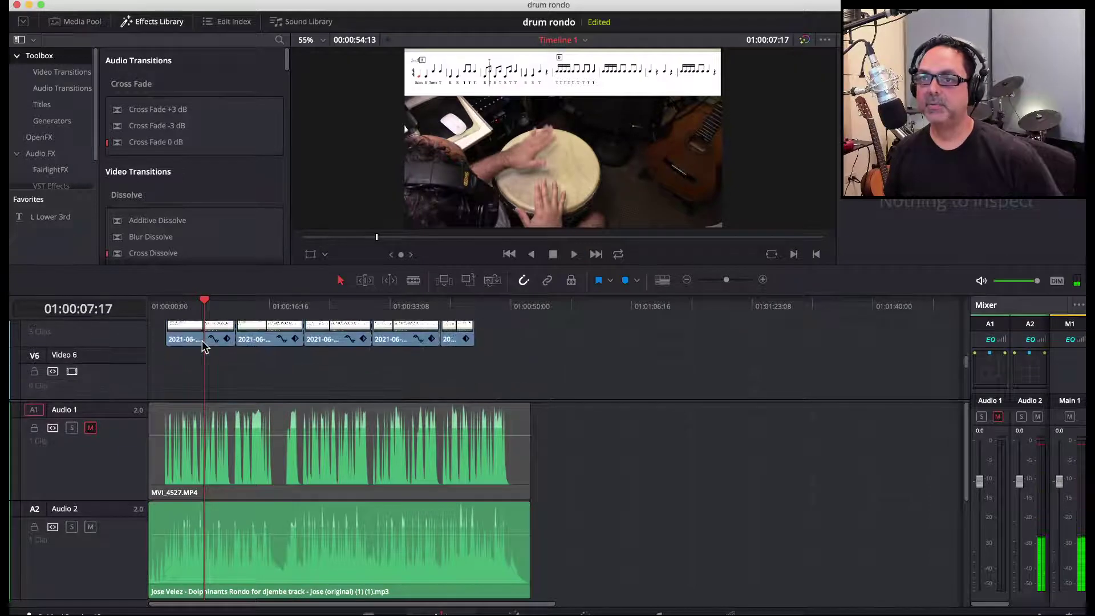
pyautogui.scroll(1, 203, 345)
pyautogui.click(188, 377)
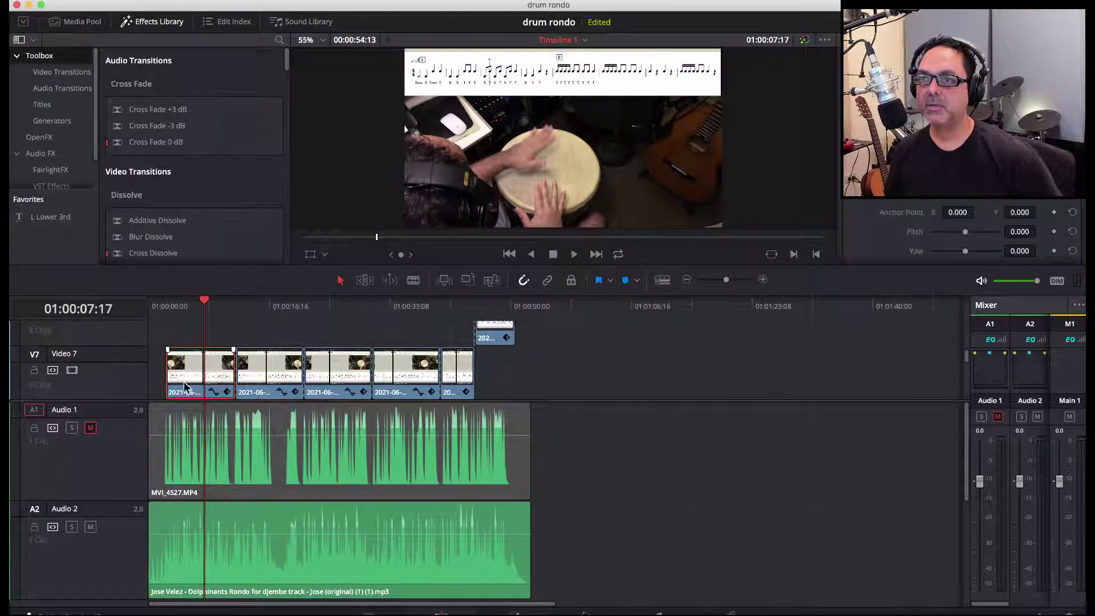
pyautogui.click(73, 371)
pyautogui.scroll(-3, 354, 370)
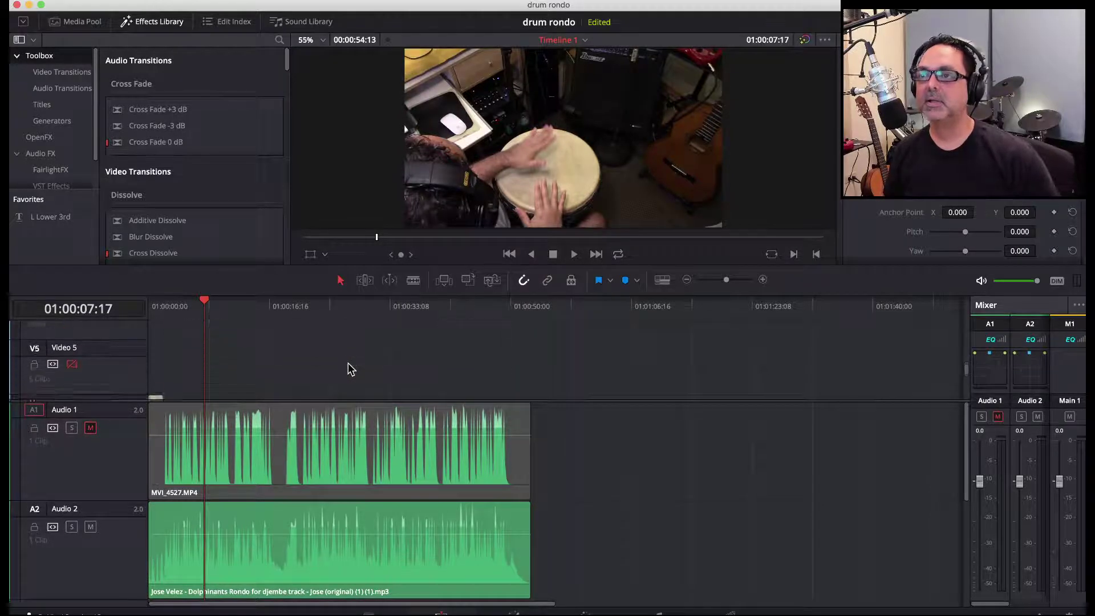
pyautogui.scroll(-2, 351, 369)
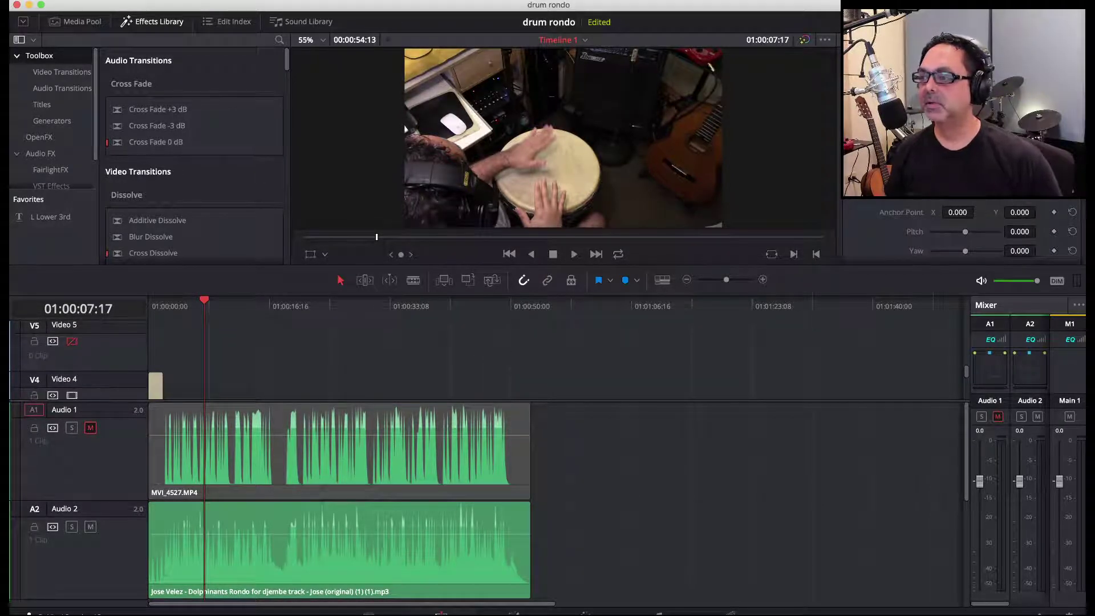
pyautogui.moveTo(867, 607); pyautogui.dragTo(631, 415)
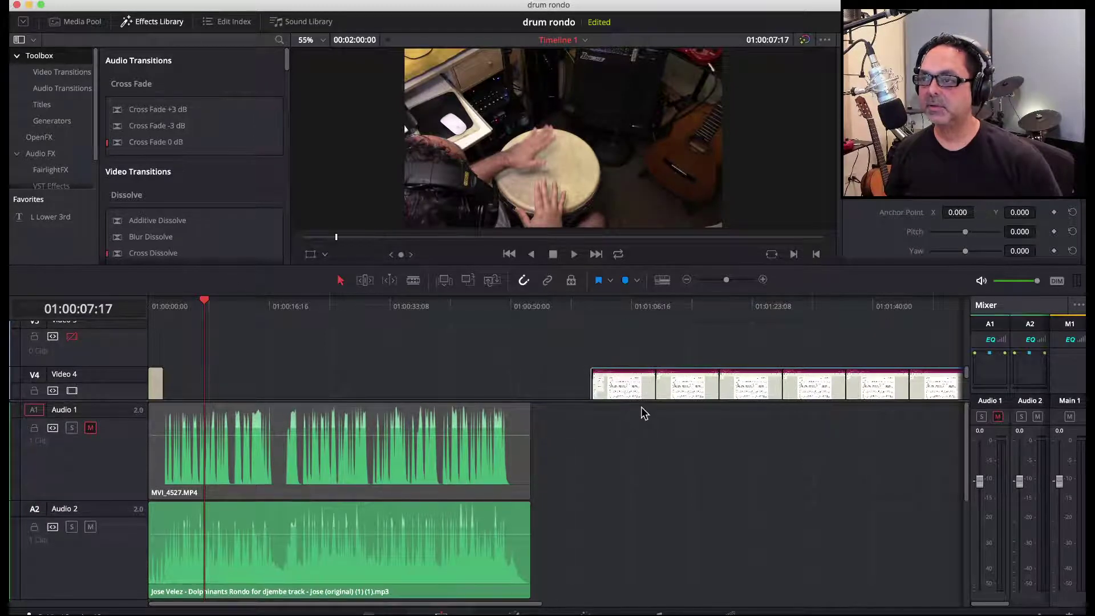
pyautogui.scroll(-4, 641, 406)
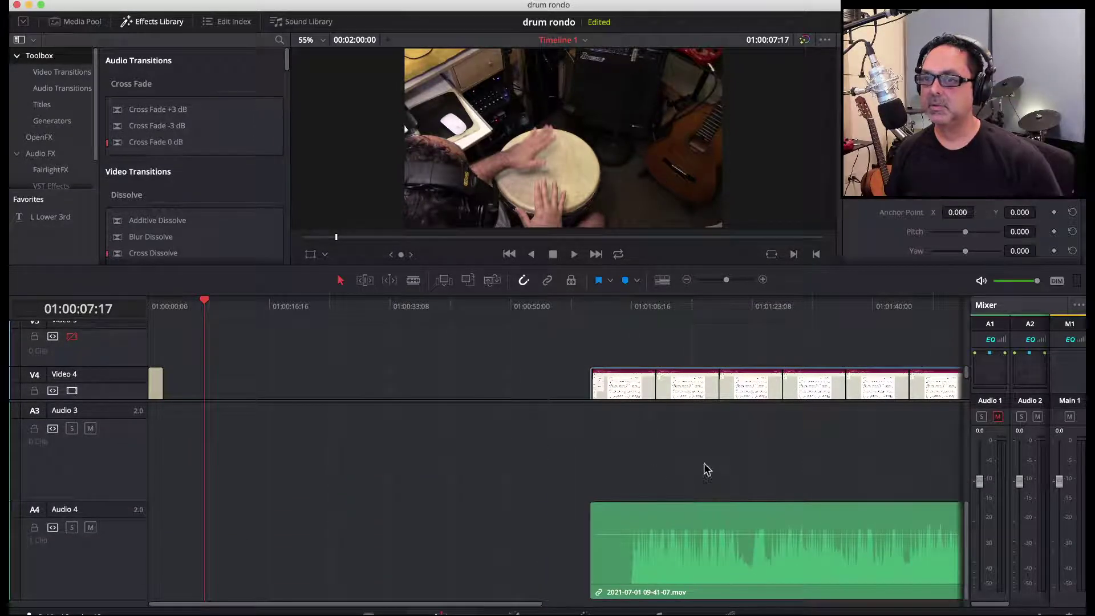
pyautogui.scroll(5, 650, 393)
pyautogui.scroll(-5, 652, 390)
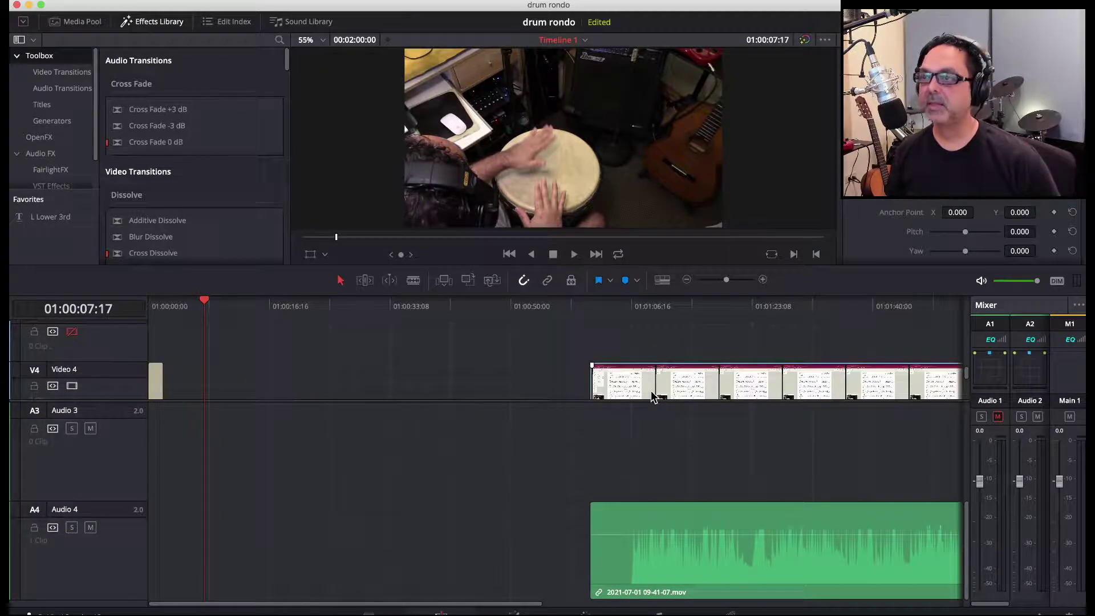
pyautogui.scroll(-2, 652, 390)
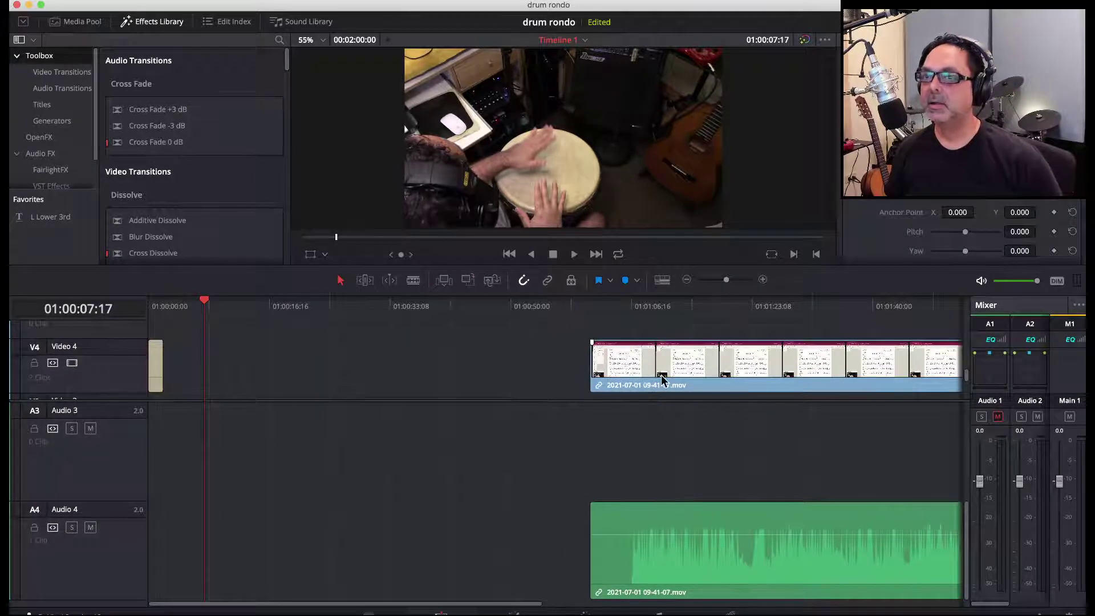
# - Show the frame at 01:01:06:06, select the score recording on Video 4 and turn on its on-screen Transform controls
pyautogui.click(628, 313)
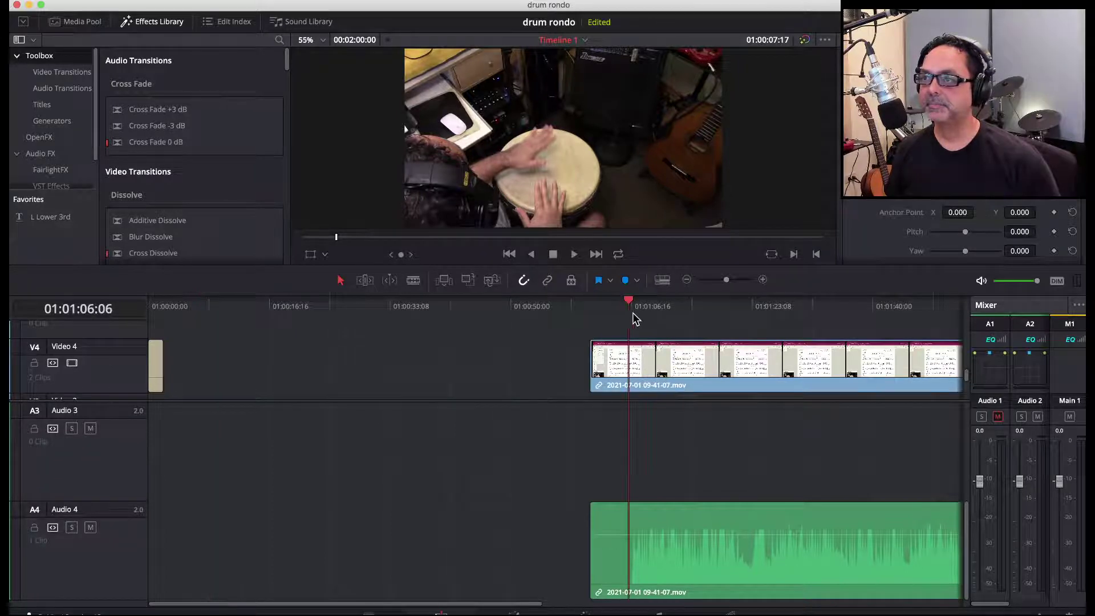
pyautogui.click(662, 310)
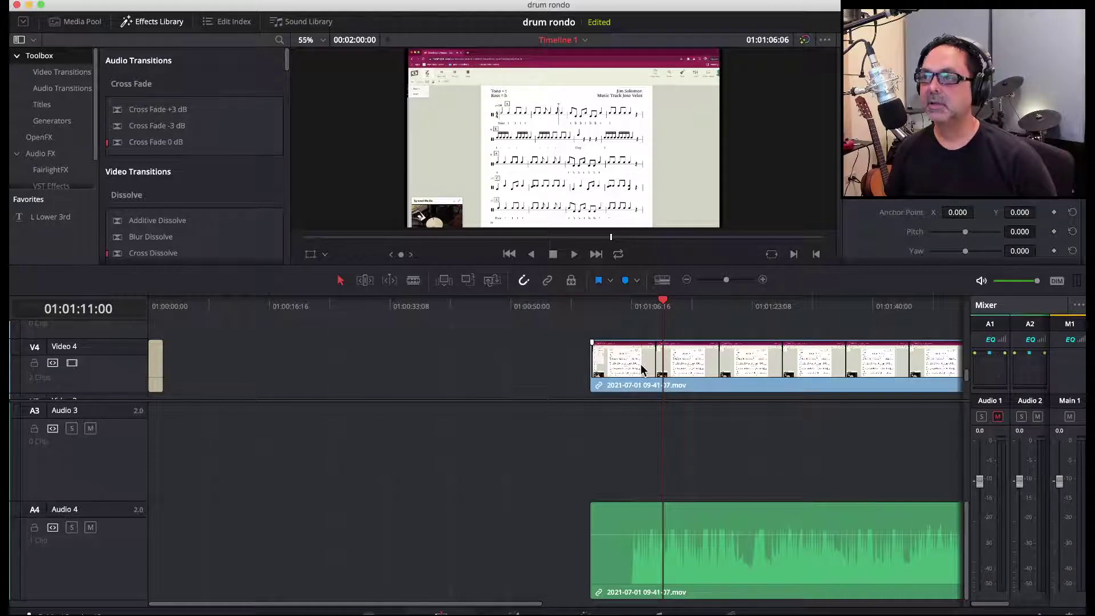
pyautogui.doubleClick(673, 354)
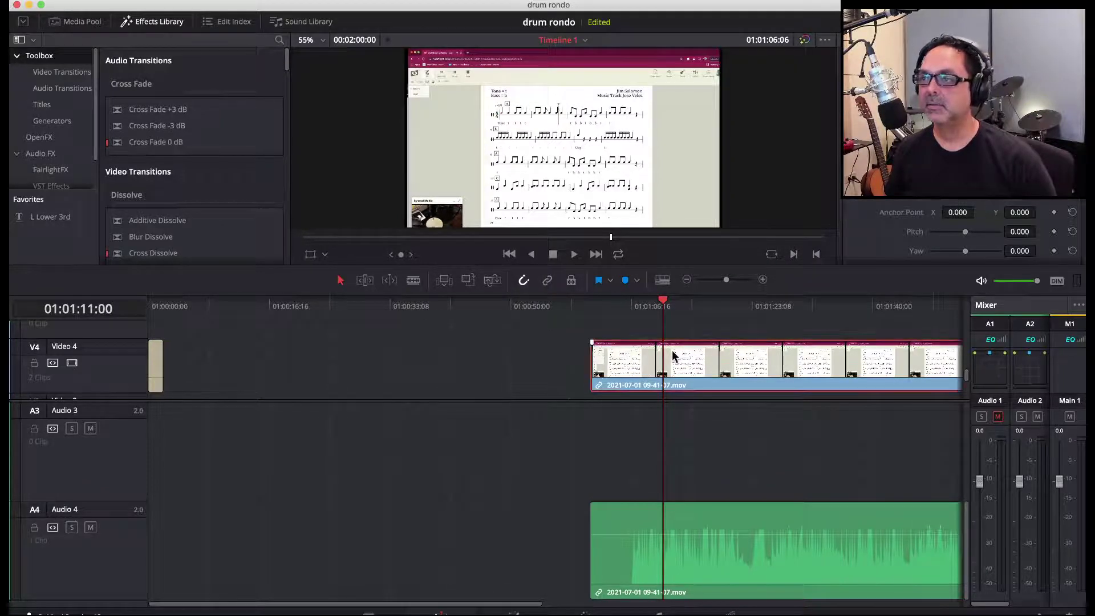
pyautogui.click(672, 351)
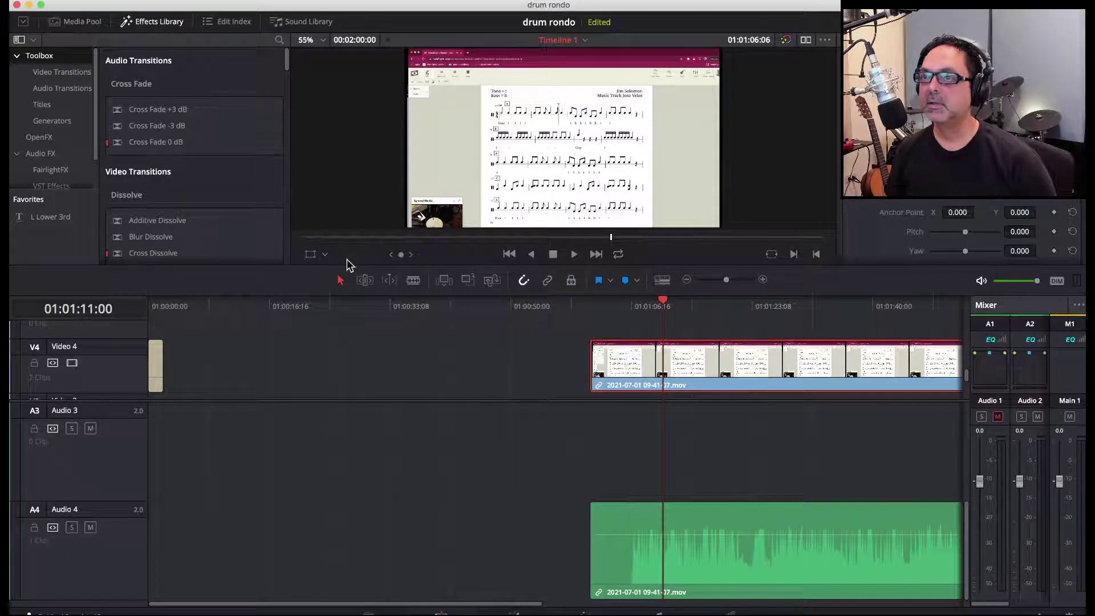
pyautogui.click(311, 254)
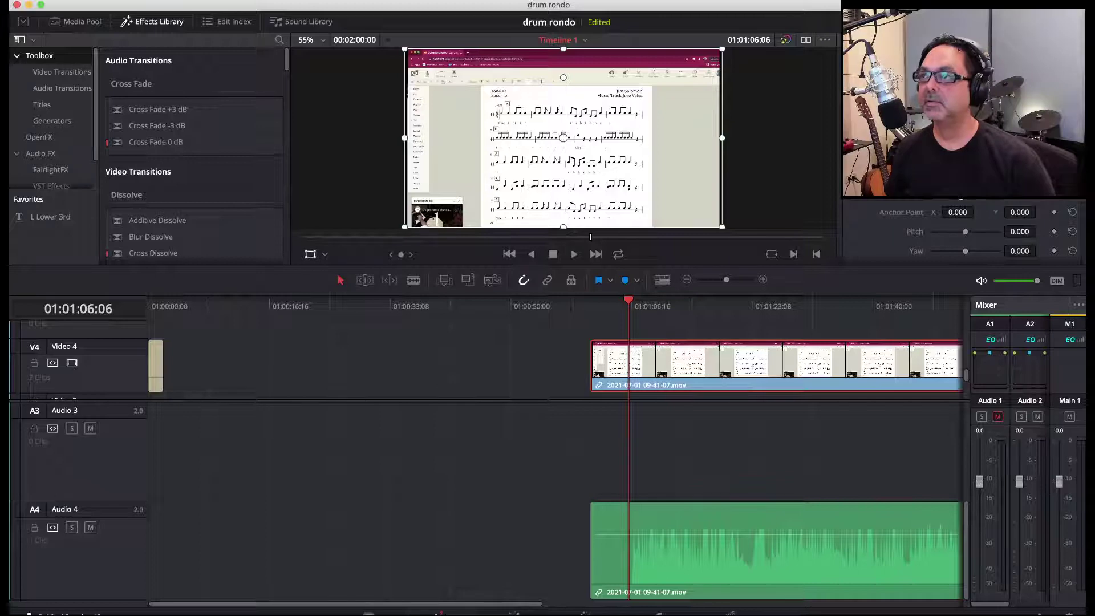
# - Crop both sides of the recording down to the score page and move it to the left edge of the frame
pyautogui.scroll(-5, 964, 234)
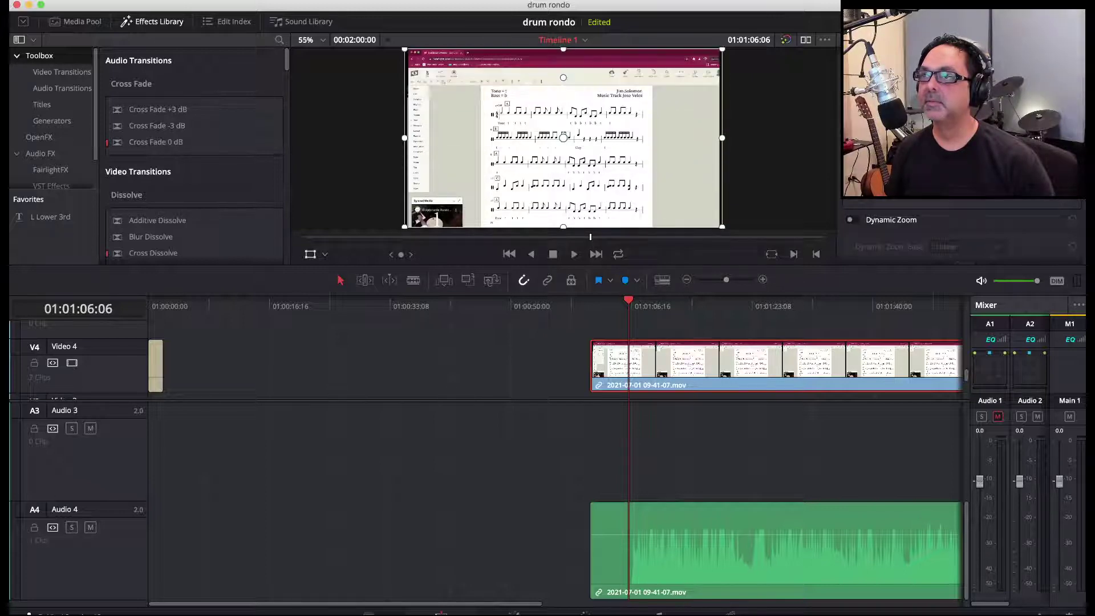
pyautogui.moveTo(936, 124); pyautogui.dragTo(957, 108)
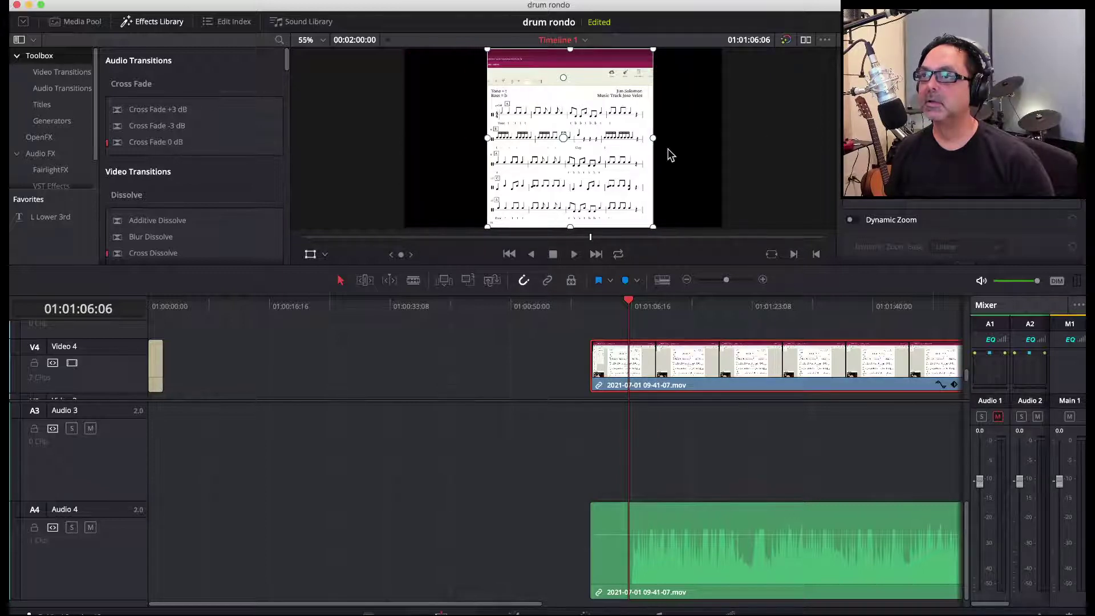
pyautogui.moveTo(633, 200); pyautogui.dragTo(549, 200)
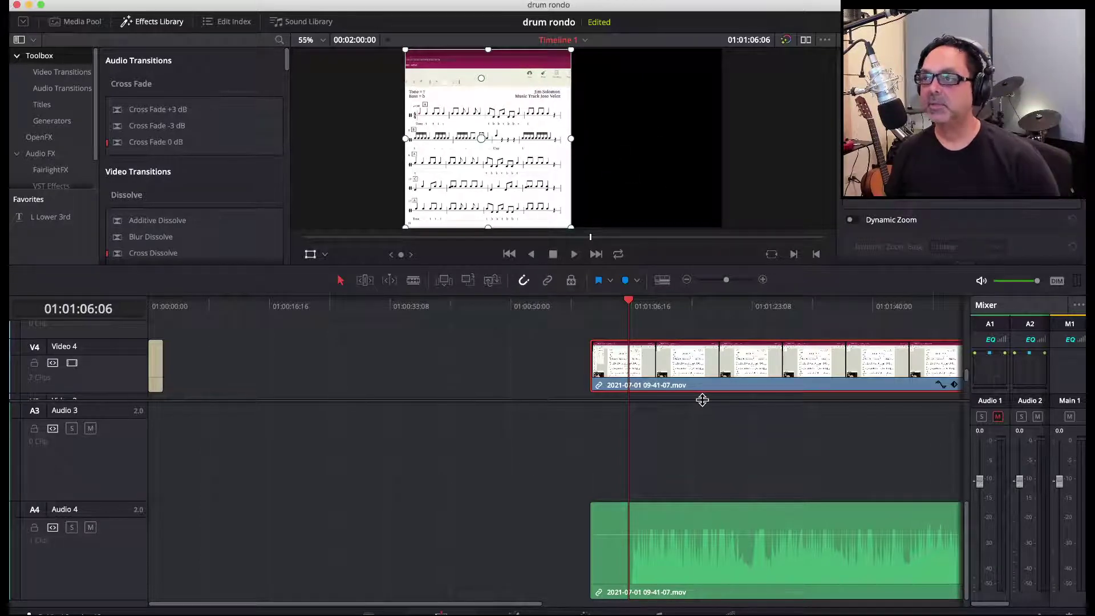
# - Locate the score recording's audio on Audio 4 and compare its place with the main video and audio clips
pyautogui.click(687, 280)
pyautogui.click(687, 281)
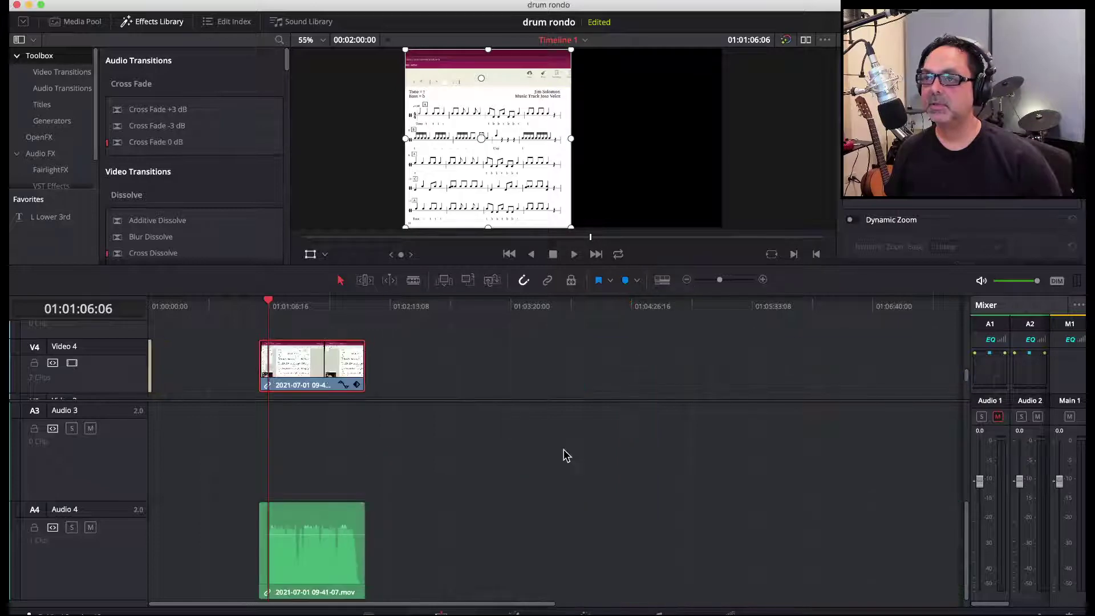
pyautogui.scroll(-4, 207, 416)
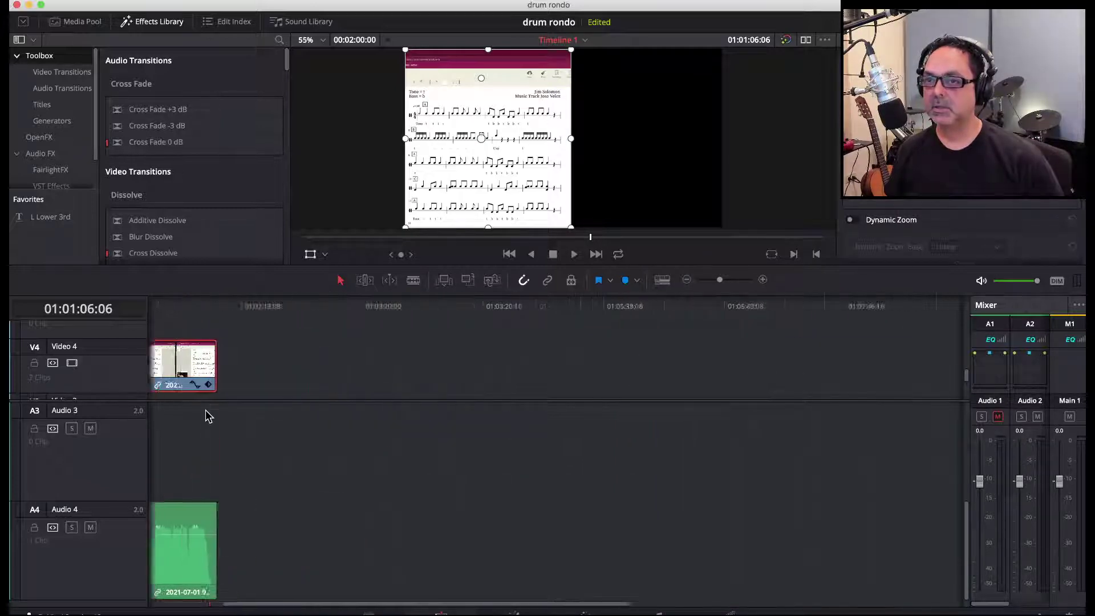
pyautogui.scroll(4, 205, 417)
pyautogui.scroll(5, 206, 417)
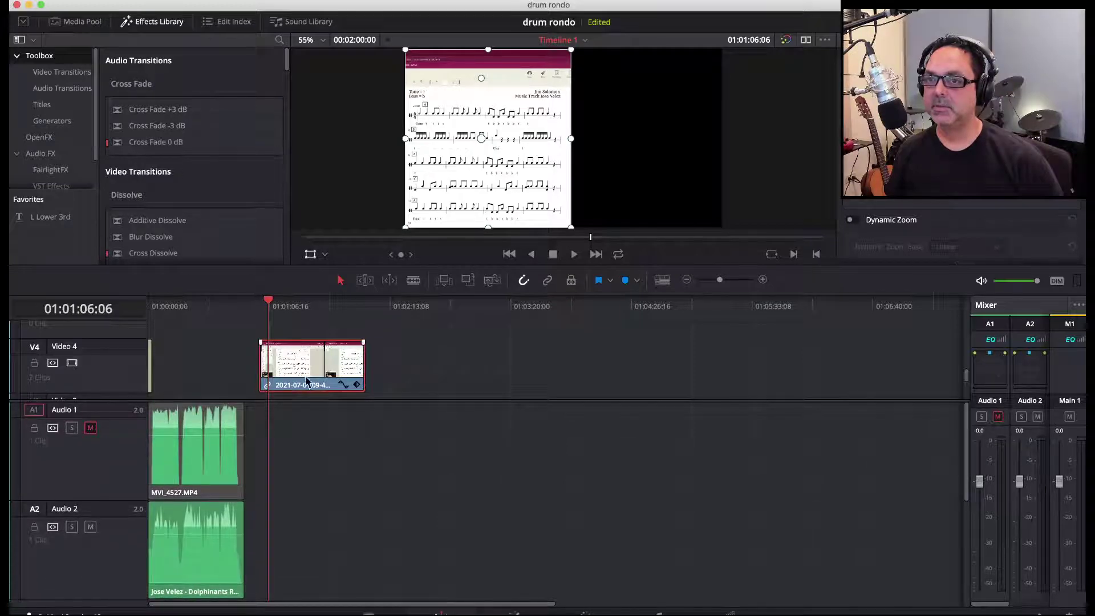
pyautogui.scroll(-3, 309, 376)
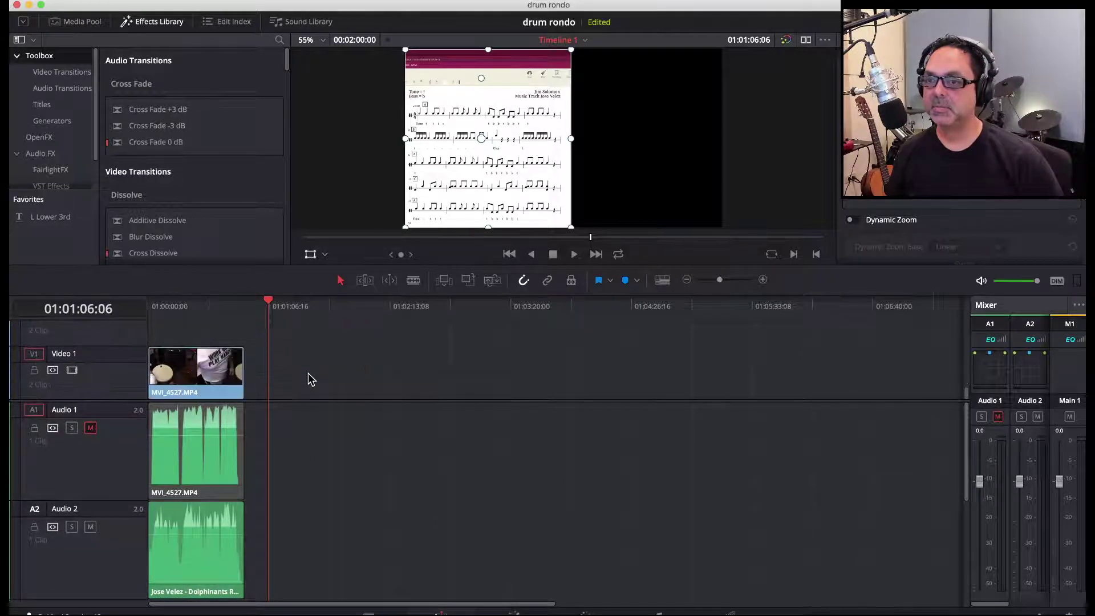
pyautogui.scroll(-4, 313, 472)
pyautogui.click(307, 559)
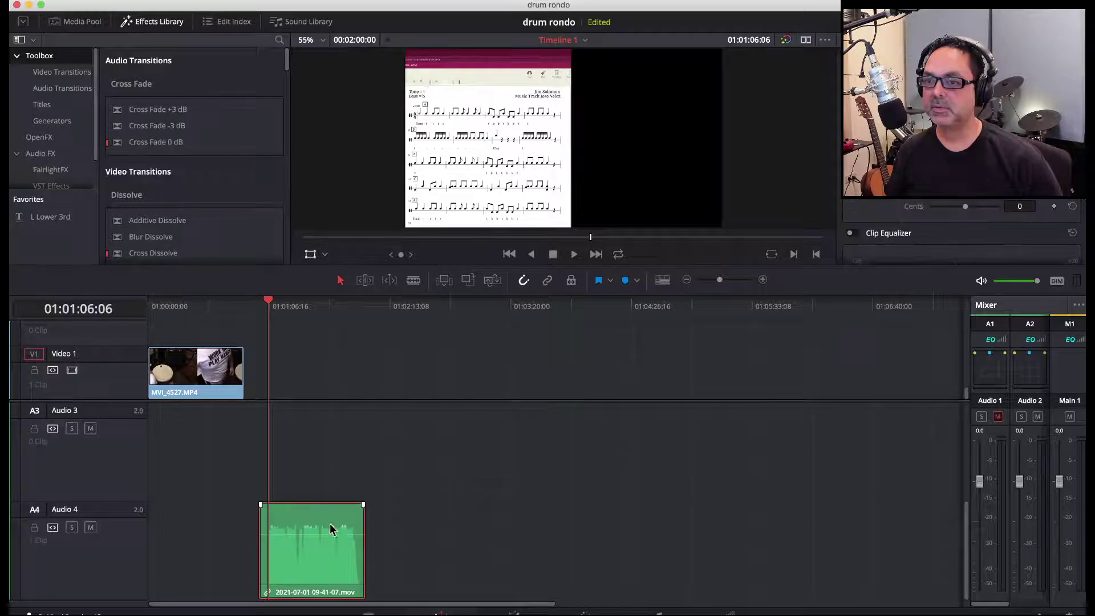
pyautogui.scroll(4, 331, 501)
pyautogui.scroll(3, 312, 386)
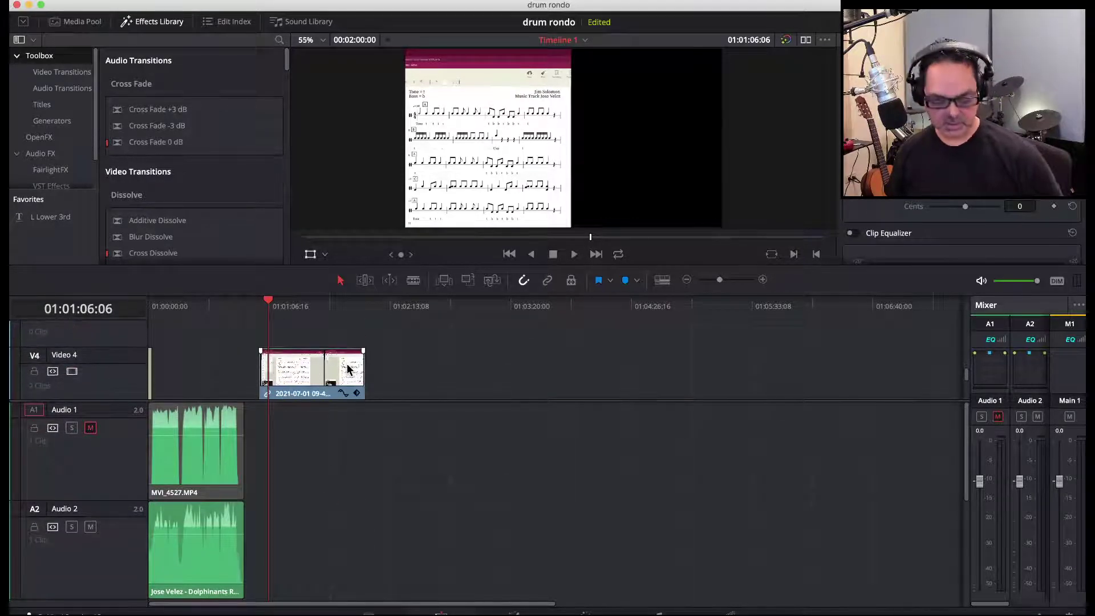
# - Move the score recording earlier on Video 4 so it starts at about 01:00:12 over the drumming video
pyautogui.click(319, 375)
pyautogui.scroll(-3, 319, 375)
pyautogui.scroll(-4, 321, 570)
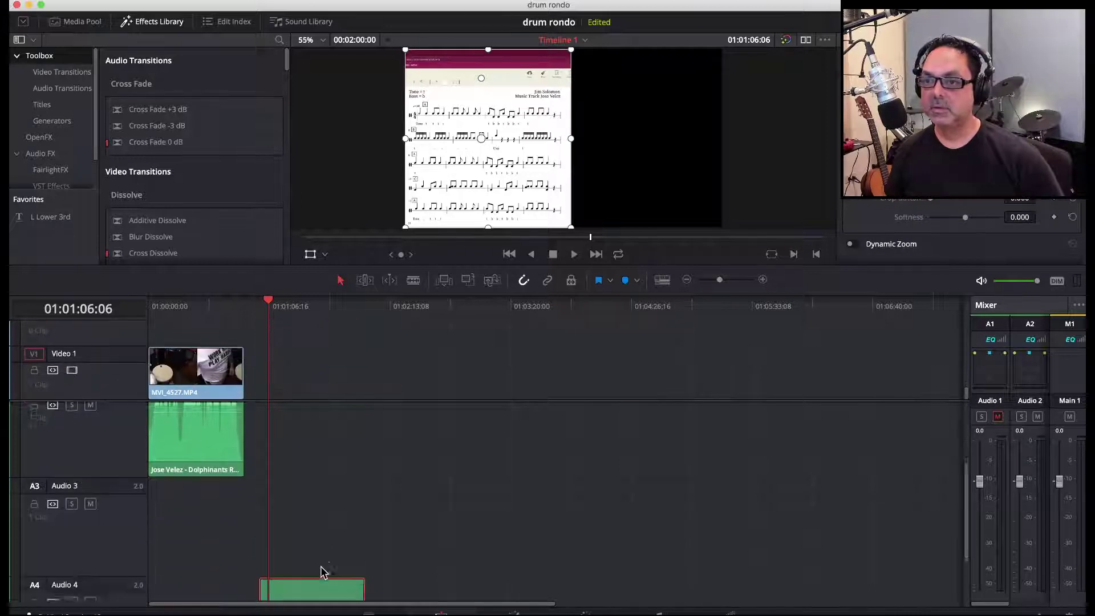
pyautogui.scroll(4, 321, 572)
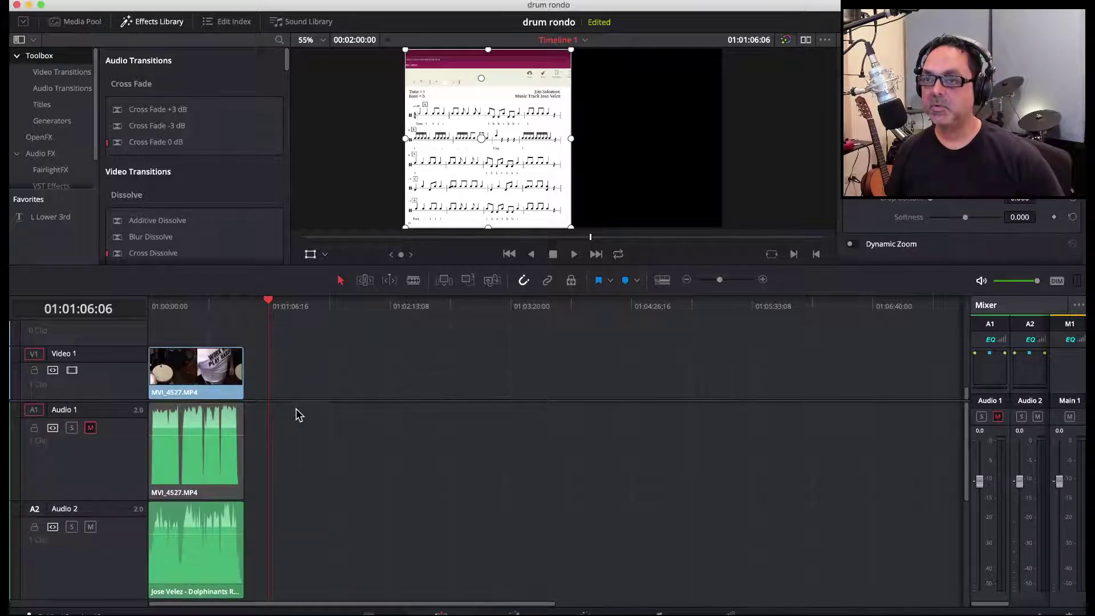
pyautogui.scroll(3, 298, 415)
pyautogui.scroll(-2, 302, 379)
pyautogui.scroll(2, 308, 404)
pyautogui.scroll(-1, 311, 400)
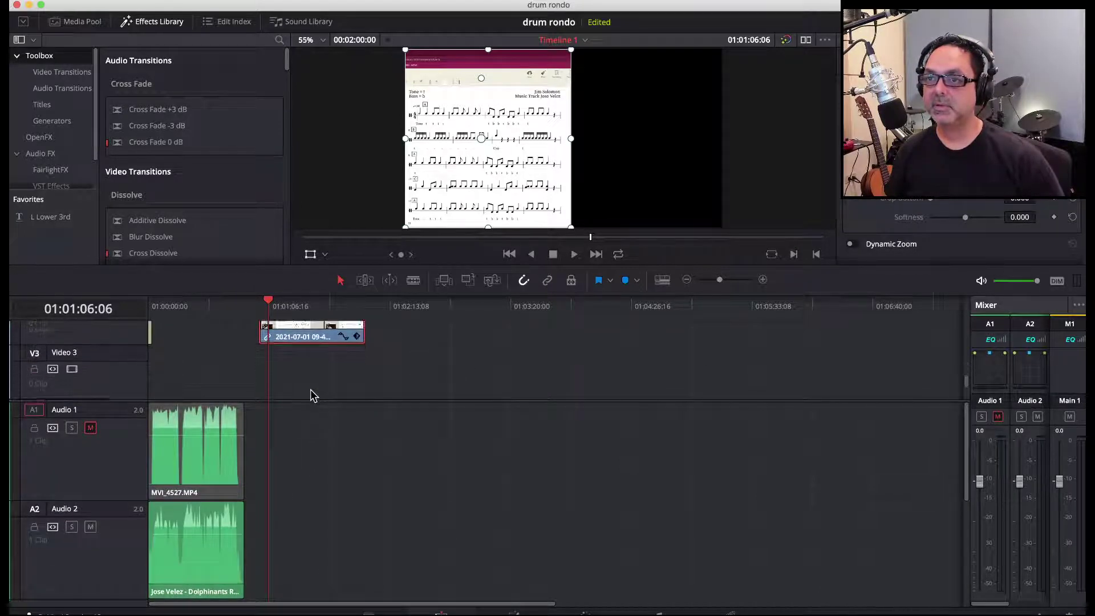
pyautogui.scroll(1, 312, 395)
pyautogui.moveTo(316, 381); pyautogui.dragTo(234, 381)
# - Set the playhead to 01:00:02:16 and move the score recording on Video 4 so it starts there
pyautogui.click(156, 317)
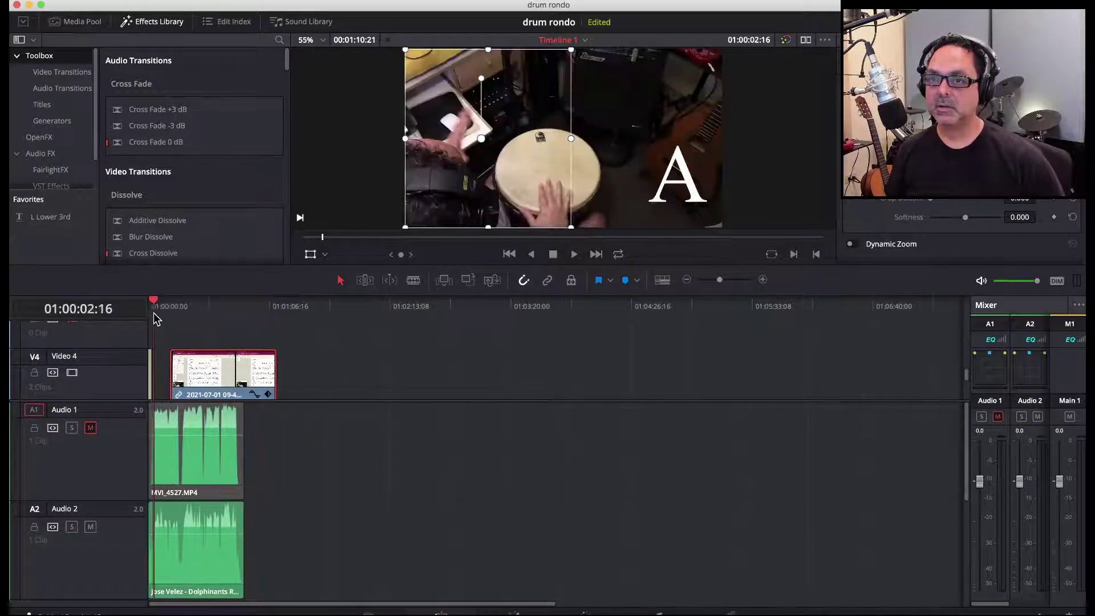
pyautogui.click(764, 280)
pyautogui.click(763, 281)
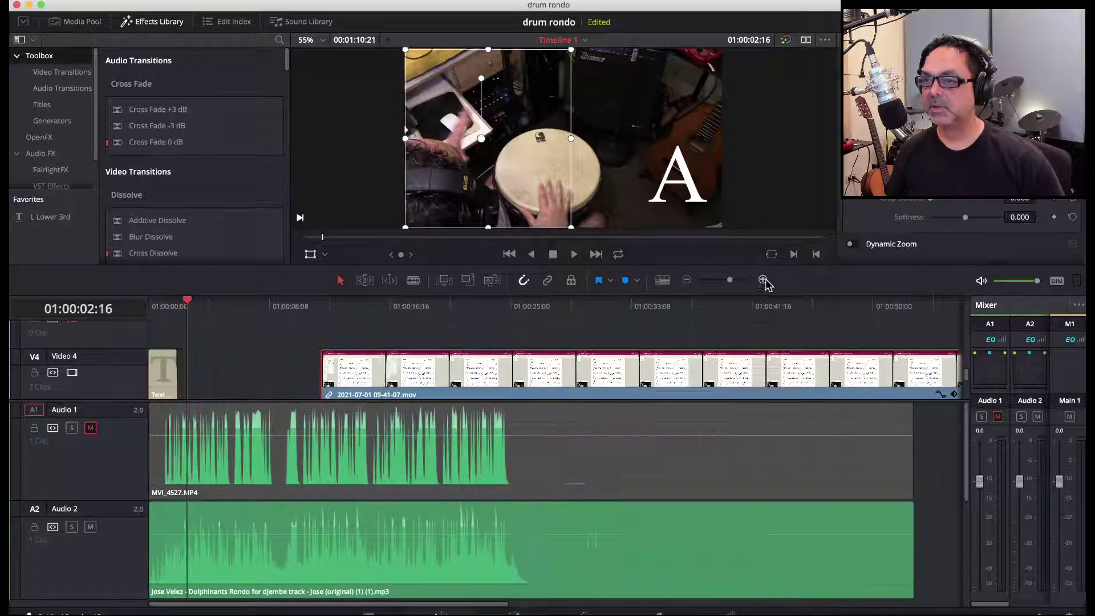
pyautogui.scroll(-1, 524, 430)
pyautogui.scroll(-1, 524, 430)
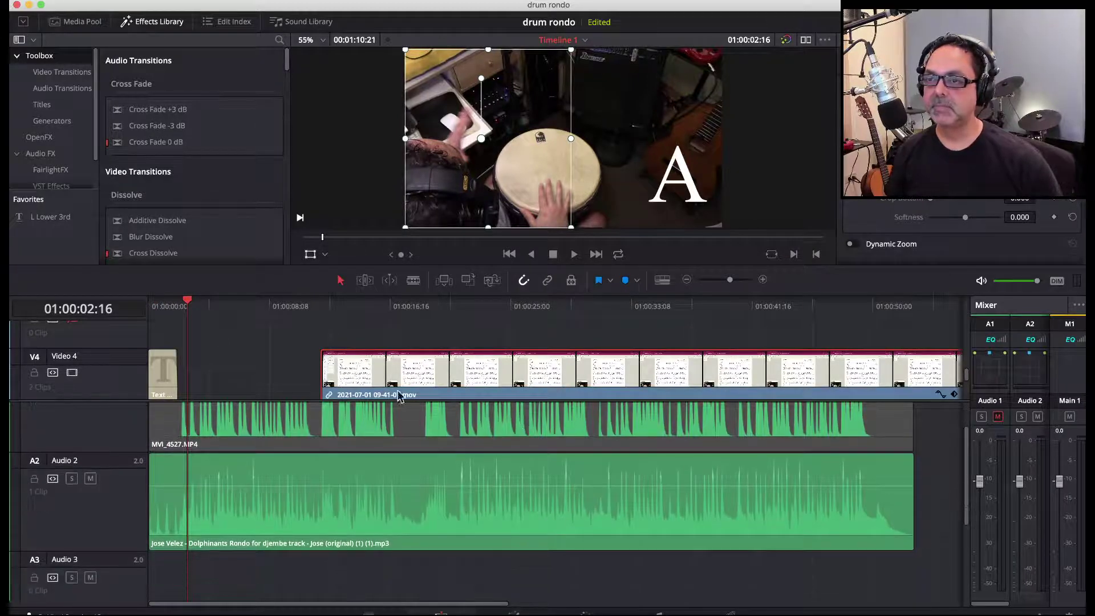
pyautogui.moveTo(437, 381); pyautogui.dragTo(302, 381)
# - Trim the silent opening off the score recording's video and its audio on Audio 4, up to about 01:00:08 where the music begins
pyautogui.scroll(-10, 199, 512)
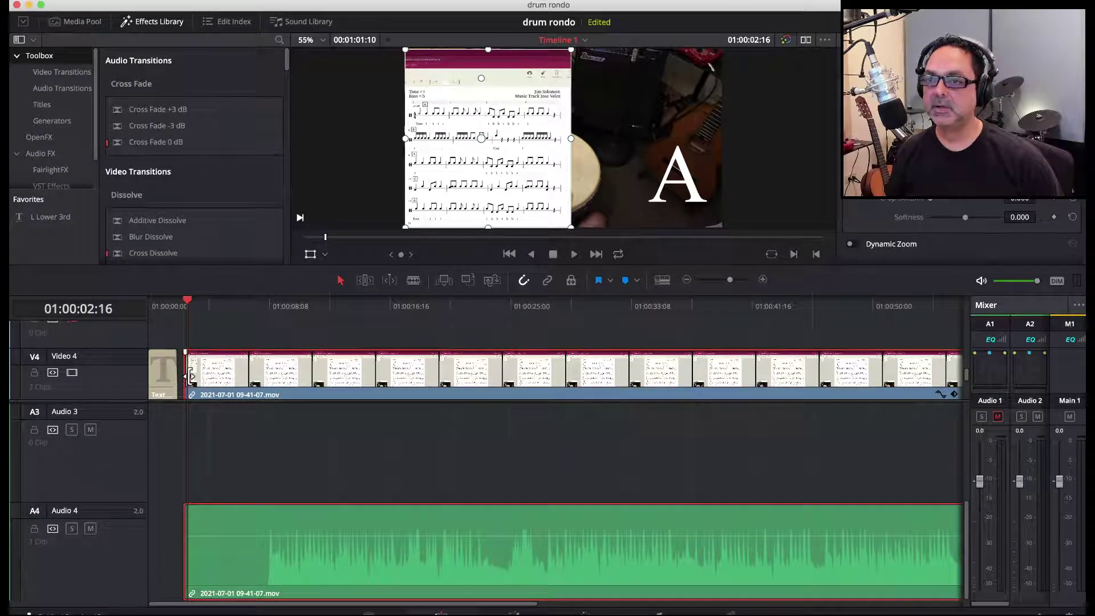
pyautogui.moveTo(184, 376); pyautogui.dragTo(264, 381)
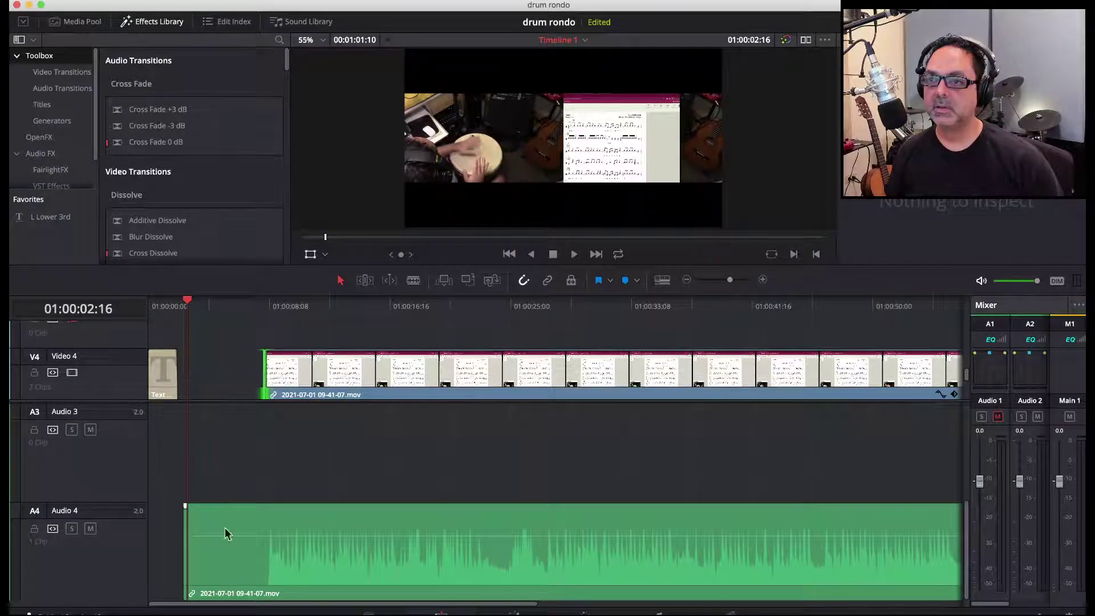
pyautogui.moveTo(185, 558); pyautogui.dragTo(259, 558)
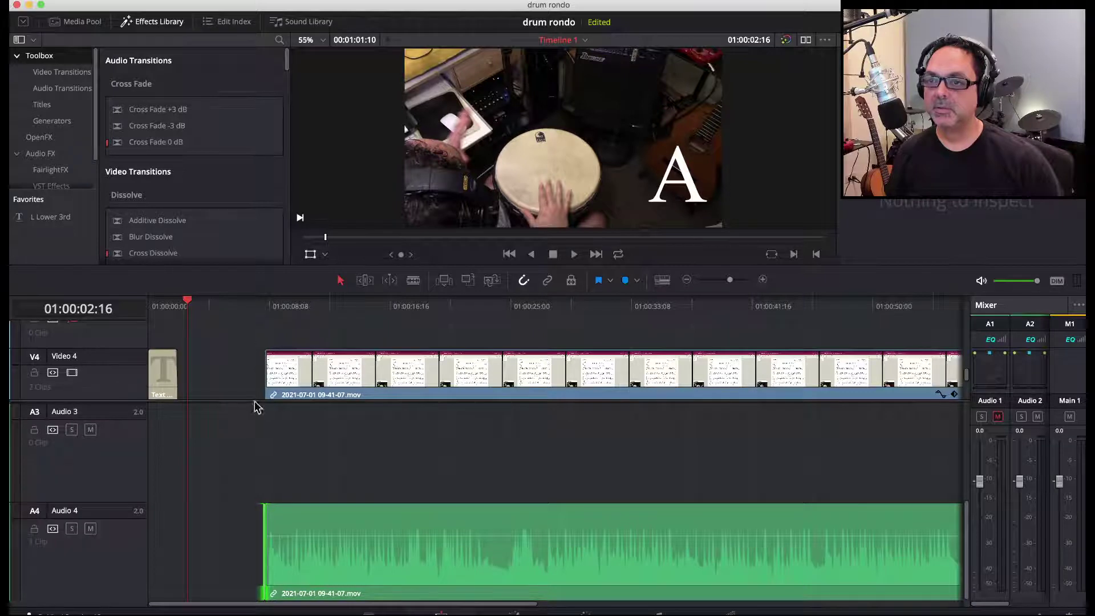
# - Move the trimmed score recording and its audio earlier so both start at 01:00:02:16, after comparing its end with the drumming clip's end
pyautogui.click(289, 371)
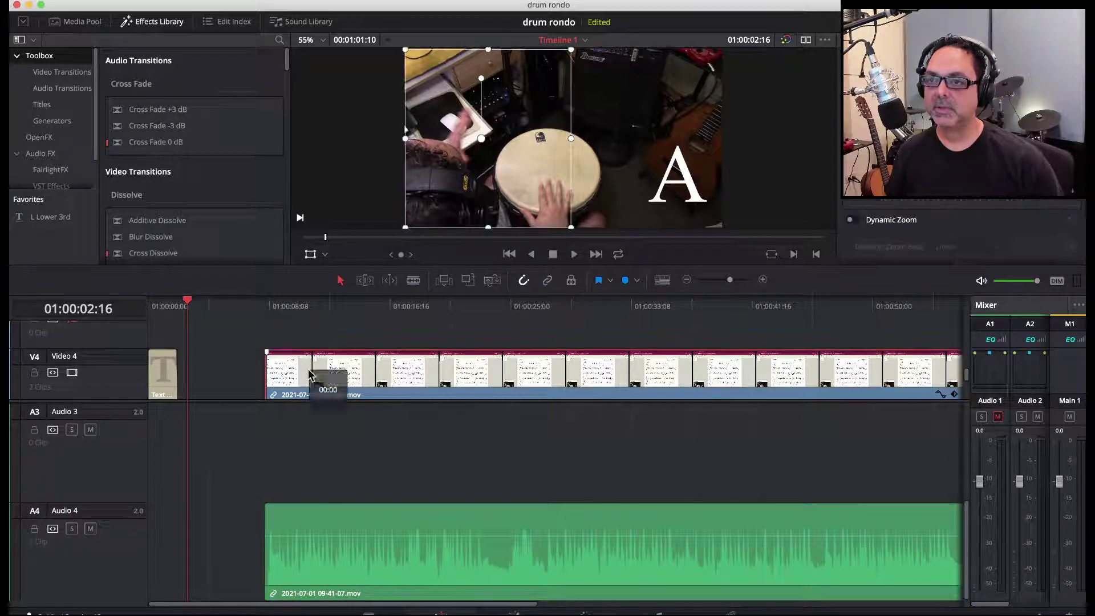
pyautogui.click(345, 556)
pyautogui.scroll(5, 355, 471)
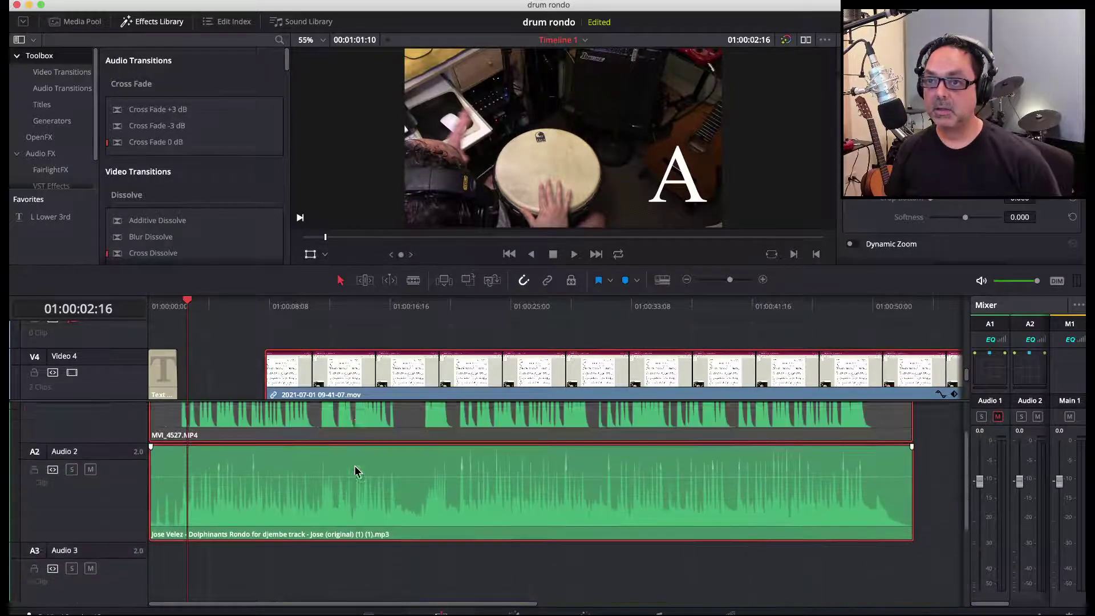
pyautogui.hscroll(5, 354, 471)
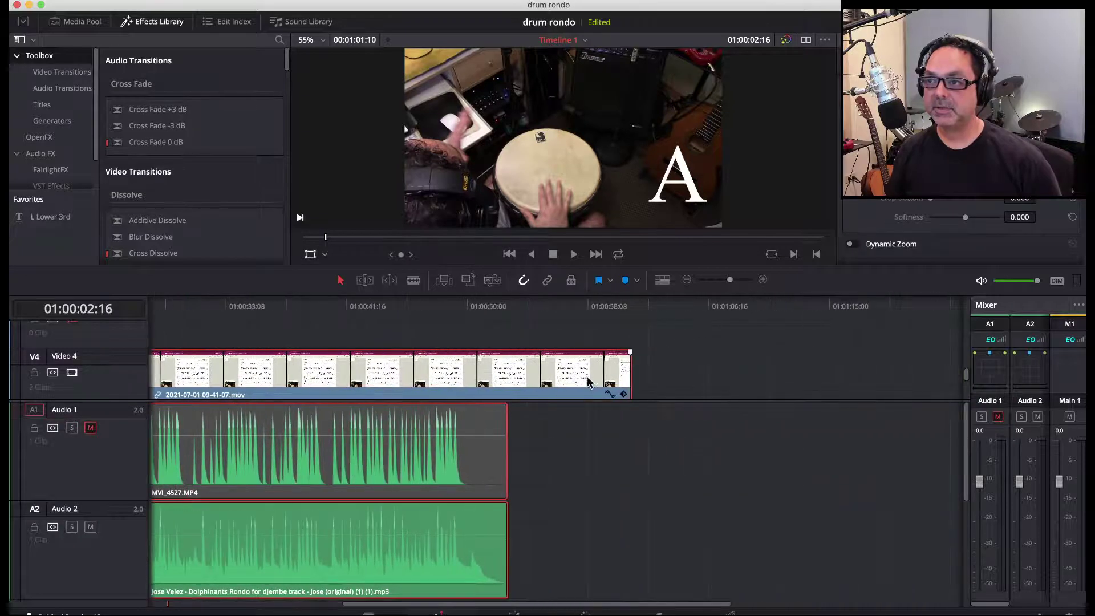
pyautogui.click(664, 374)
pyautogui.moveTo(606, 374); pyautogui.dragTo(570, 576)
pyautogui.scroll(10, 598, 490)
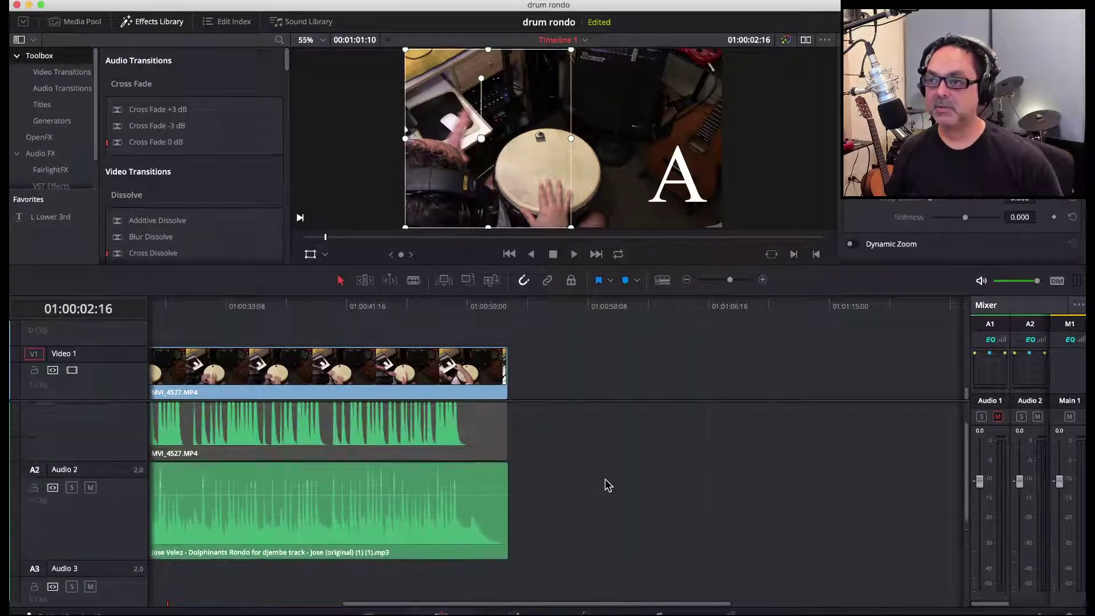
pyautogui.hscroll(-6, 419, 393)
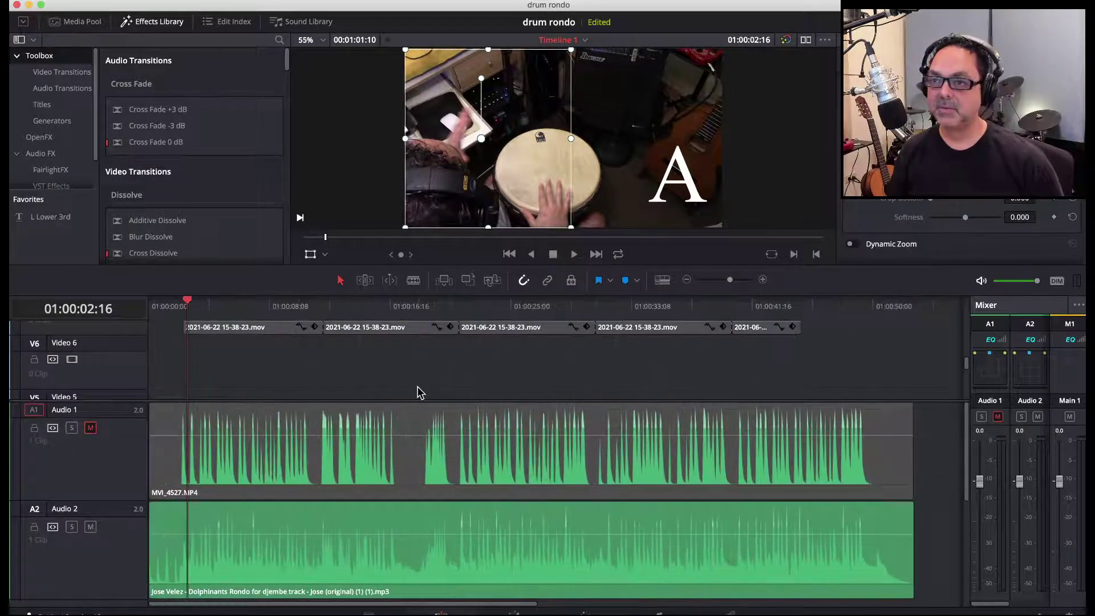
pyautogui.scroll(-4, 297, 386)
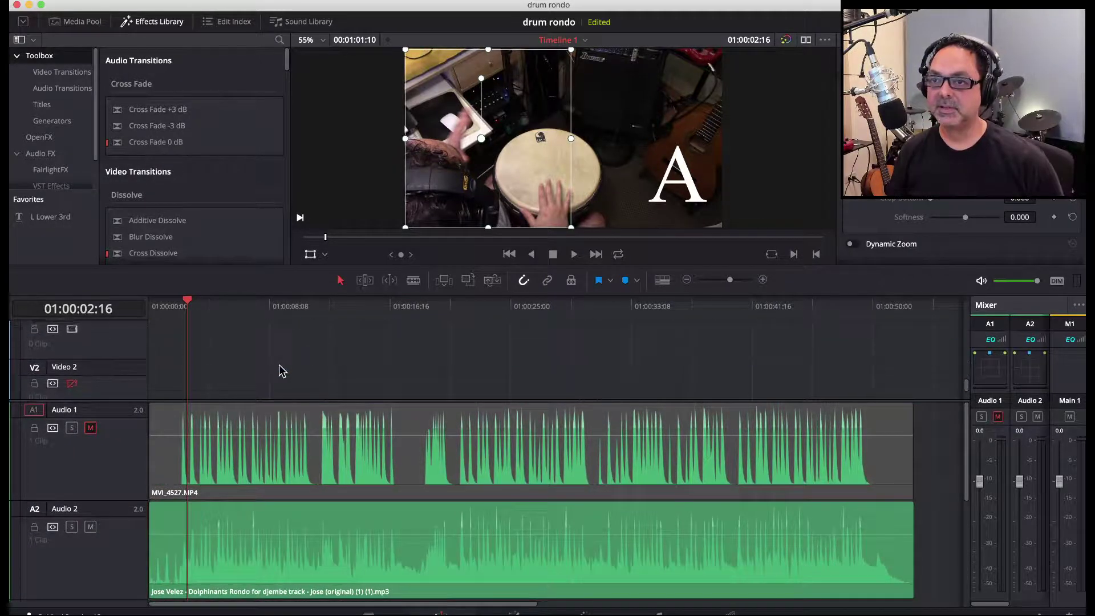
pyautogui.moveTo(338, 341); pyautogui.dragTo(261, 341)
pyautogui.scroll(-4, 222, 545)
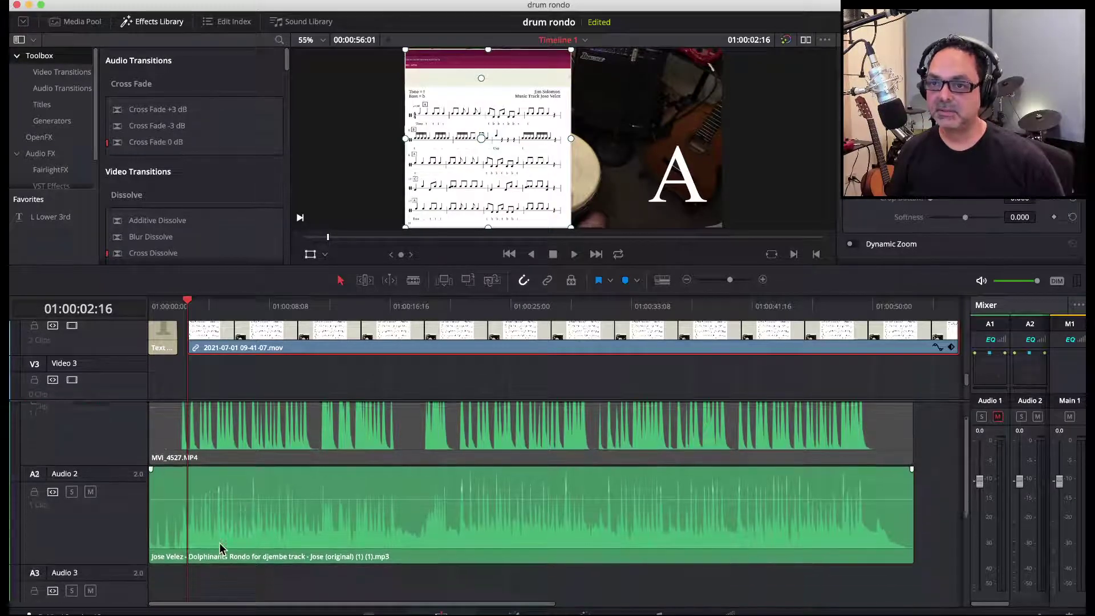
# - Compare the score recording's start with the drum and music waveforms around 01:00:02:16, and select the drumming clip on Video 1
pyautogui.scroll(2, 190, 533)
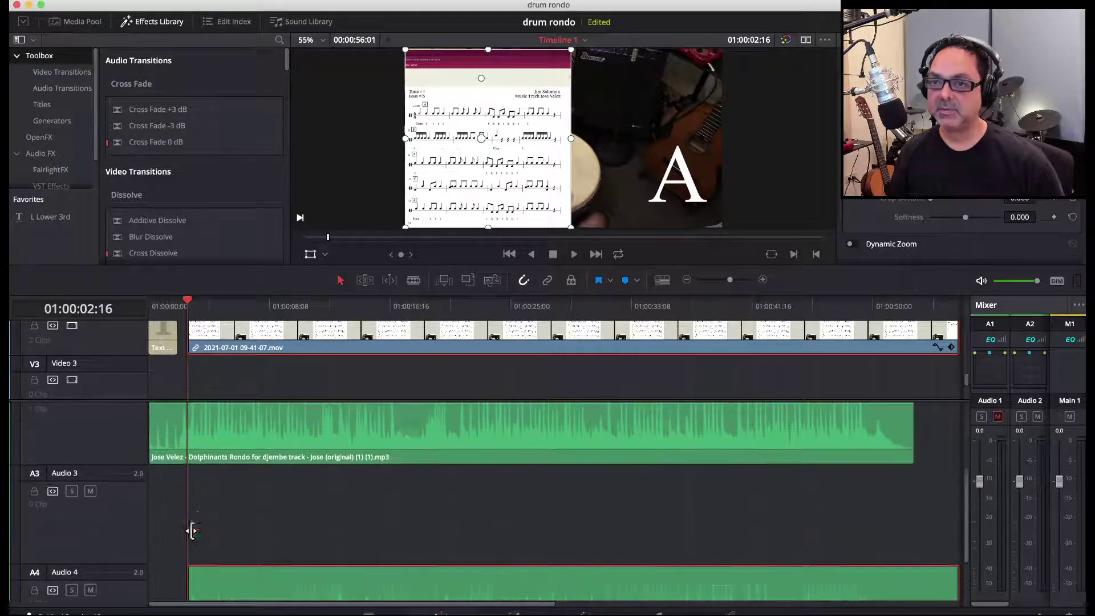
pyautogui.click(763, 280)
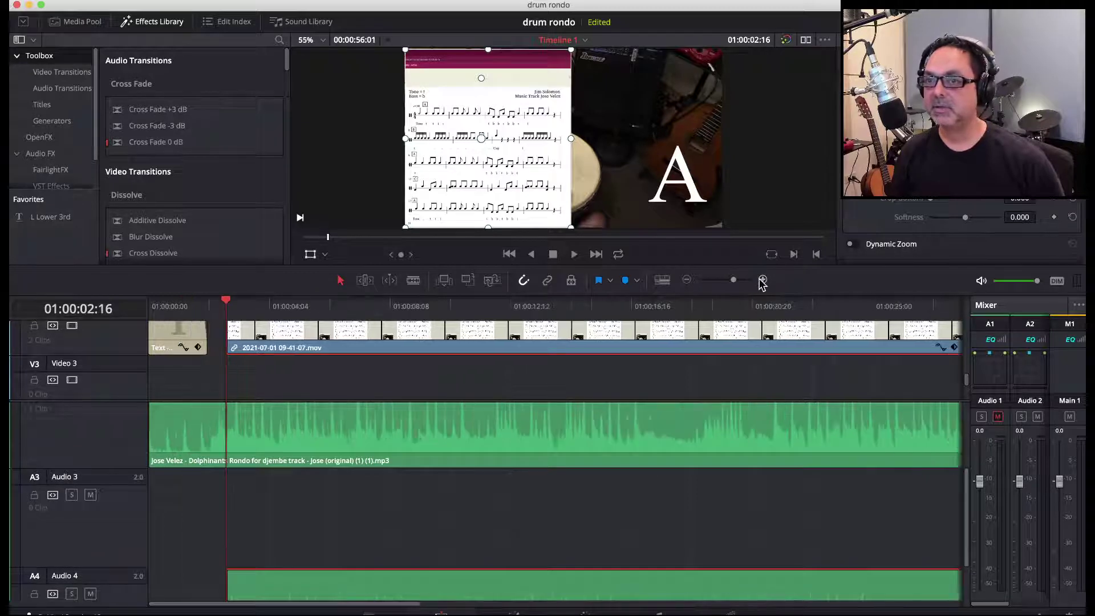
pyautogui.click(762, 280)
pyautogui.scroll(3, 317, 417)
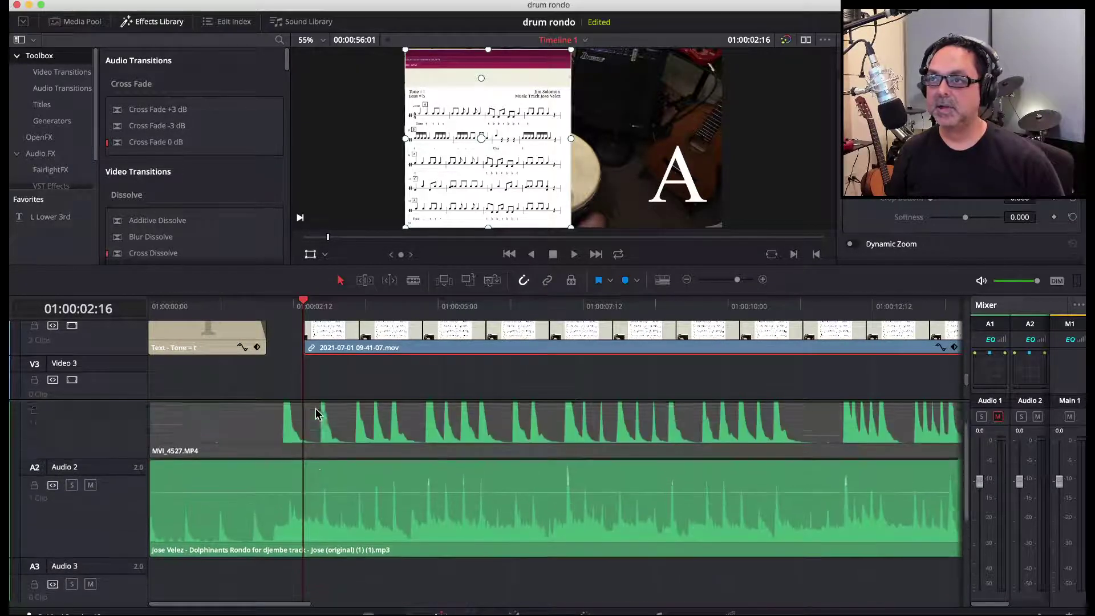
pyautogui.scroll(-4, 467, 391)
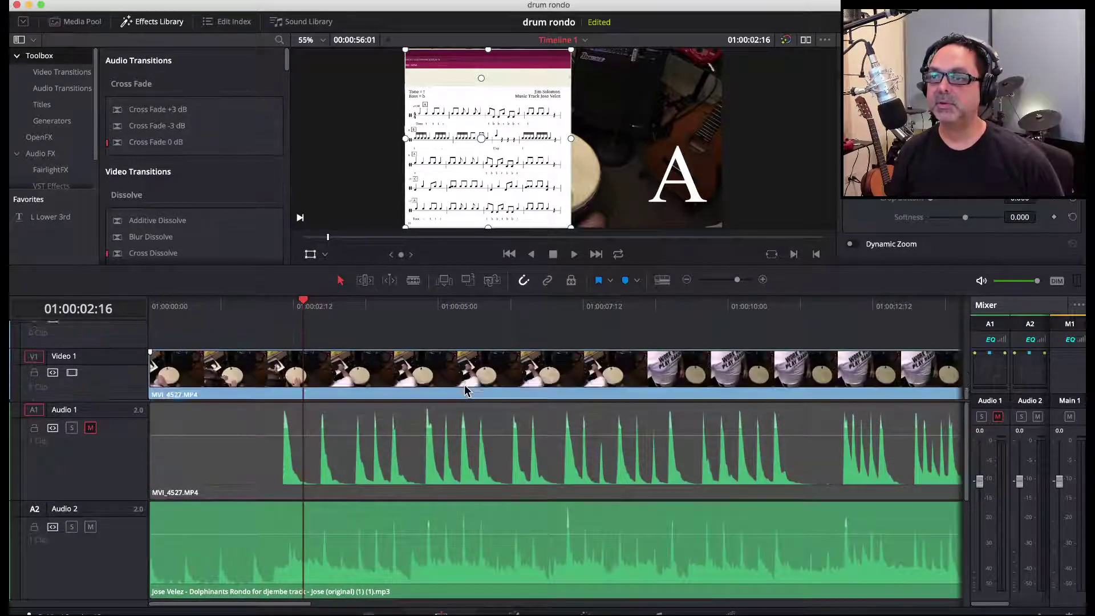
pyautogui.click(440, 383)
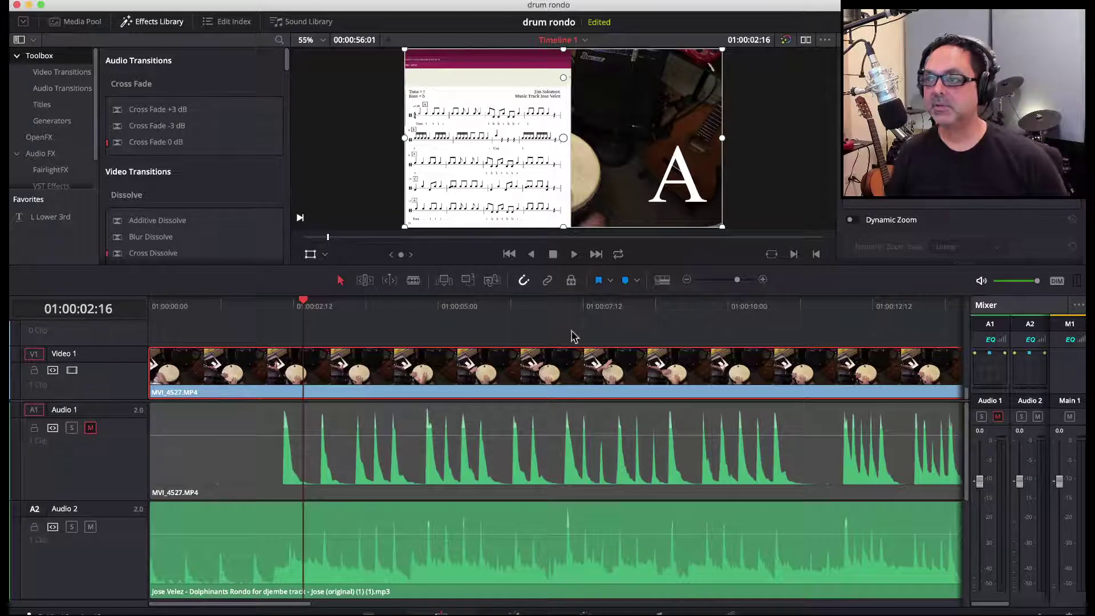
# - Undo the edits with the page-view score recording, back to the version with the horizontal score strip above the drumming video
pyautogui.click(689, 280)
pyautogui.click(689, 280)
pyautogui.click(689, 280)
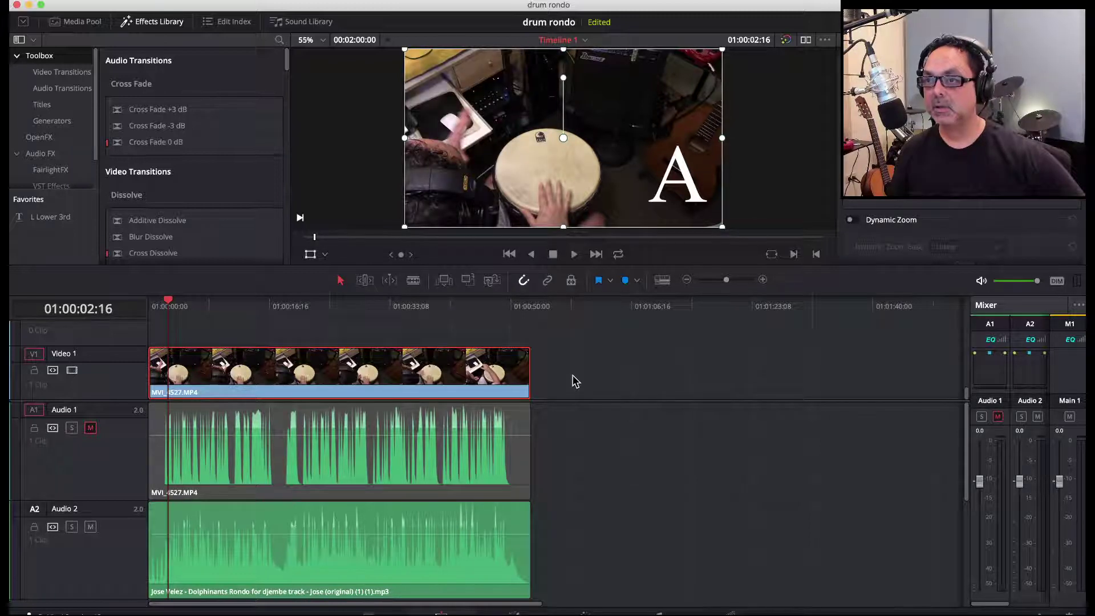
pyautogui.press('super+z')
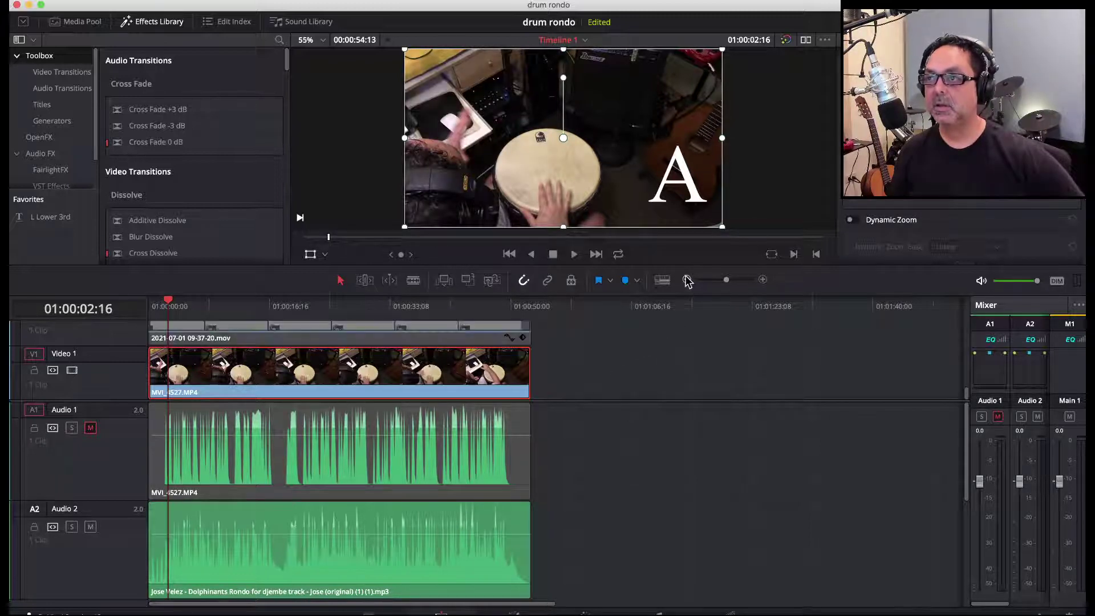
pyautogui.click(687, 280)
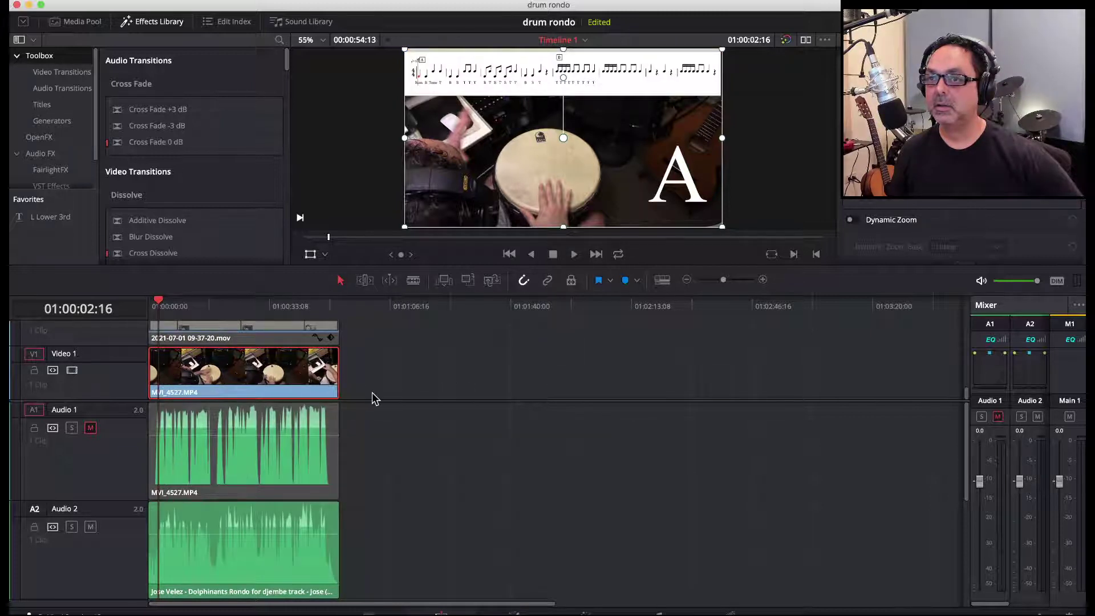
pyautogui.scroll(2, 372, 392)
pyautogui.scroll(-2, 372, 392)
pyautogui.scroll(-2, 414, 521)
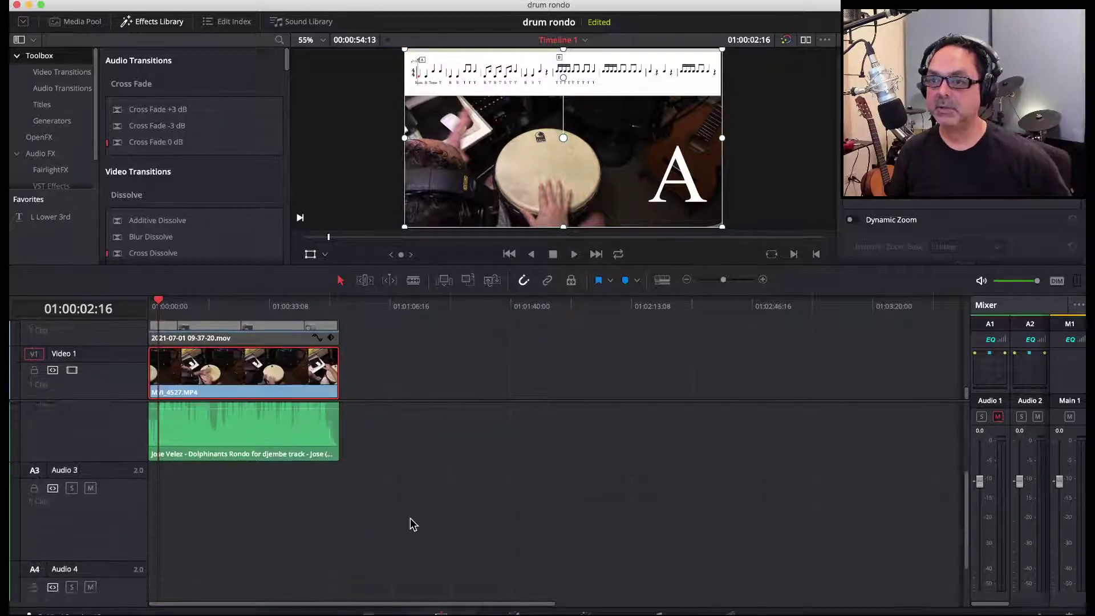
pyautogui.scroll(2, 415, 521)
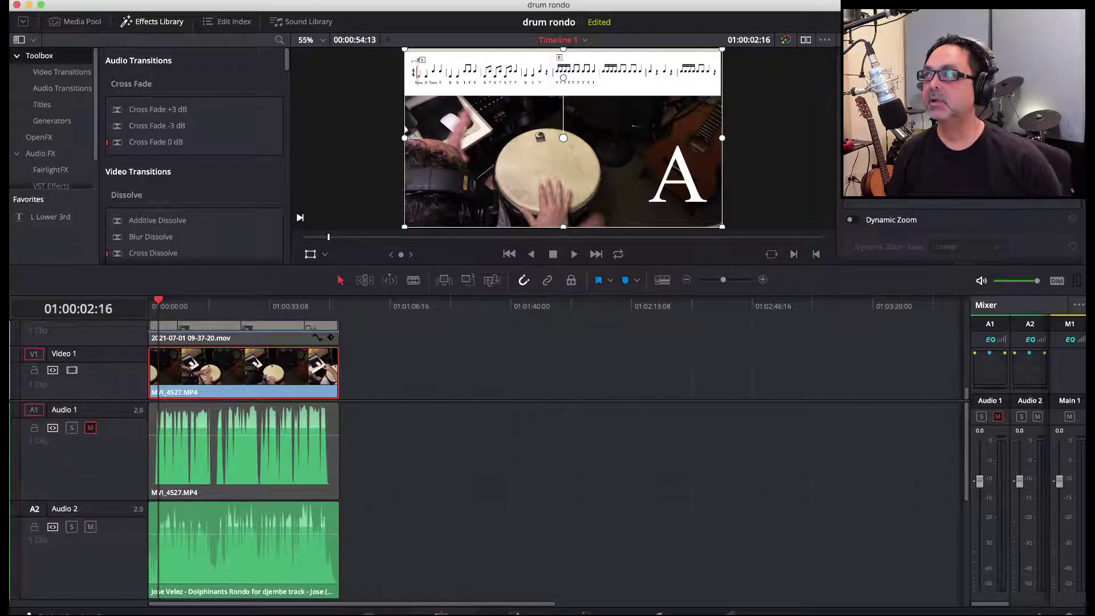
pyautogui.moveTo(704, 303); pyautogui.dragTo(365, 406)
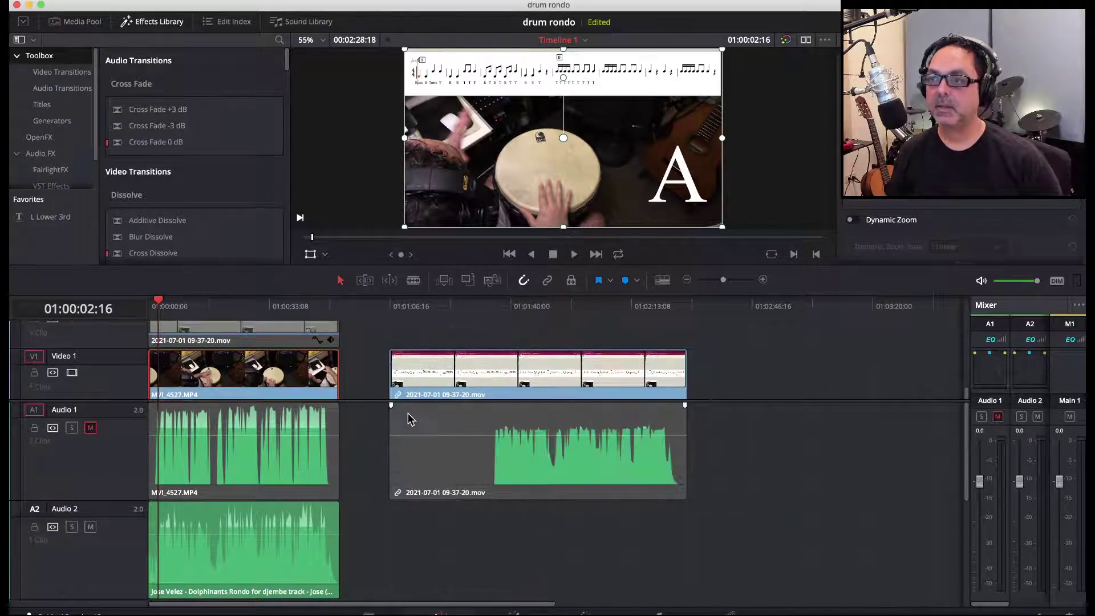
pyautogui.click(526, 307)
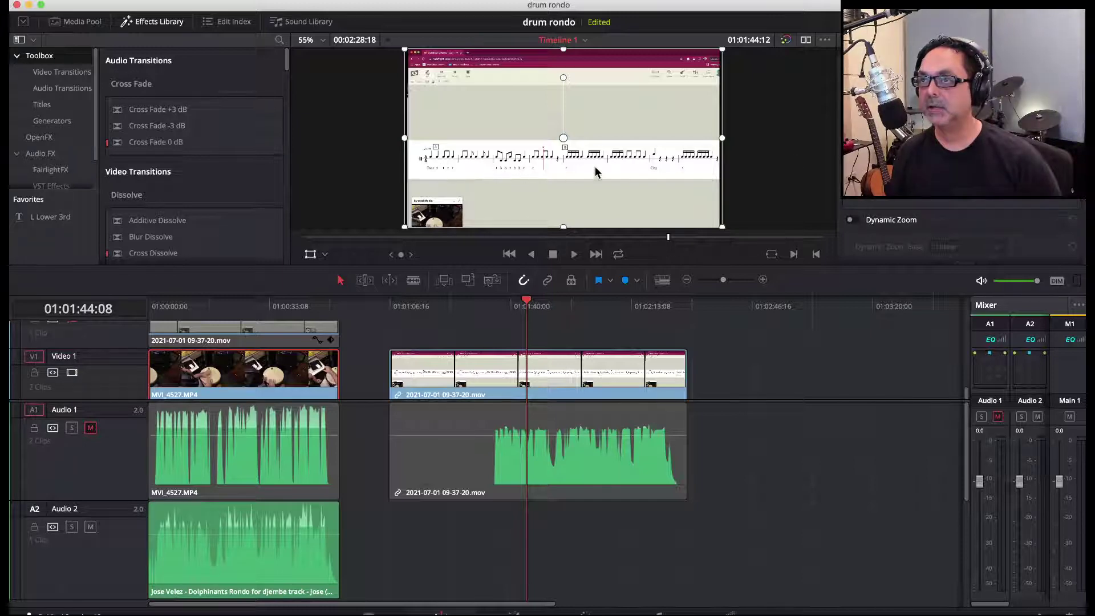
# - Move the horizontal score recording from Video 1 up to Video 3 and its linked audio to a track below the music
pyautogui.click(496, 375)
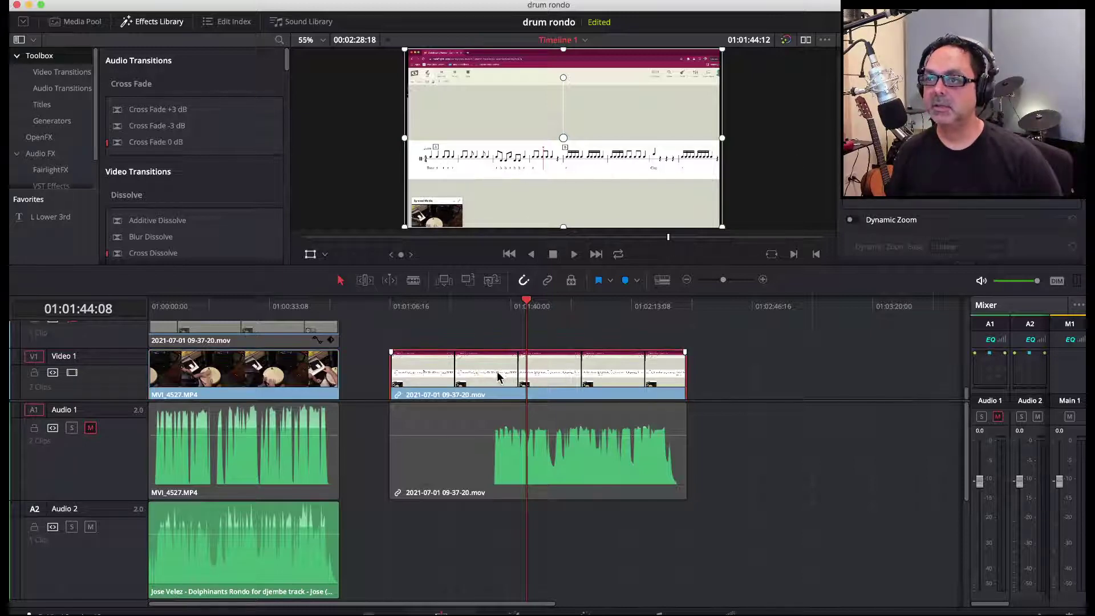
pyautogui.click(626, 440)
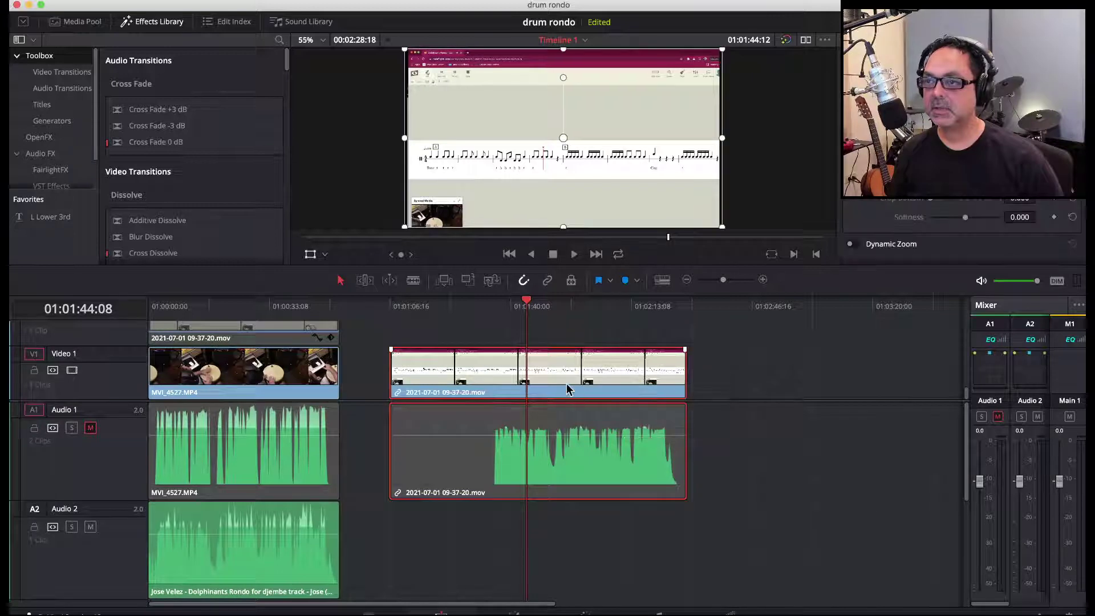
pyautogui.moveTo(570, 386); pyautogui.dragTo(568, 340)
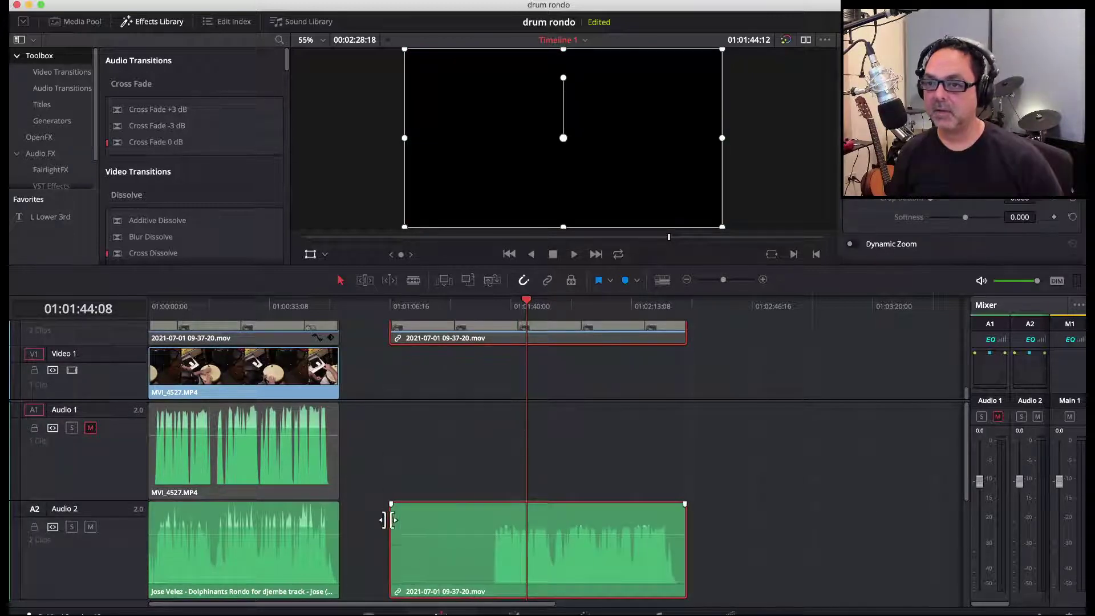
pyautogui.scroll(-5, 386, 515)
pyautogui.scroll(1, 500, 421)
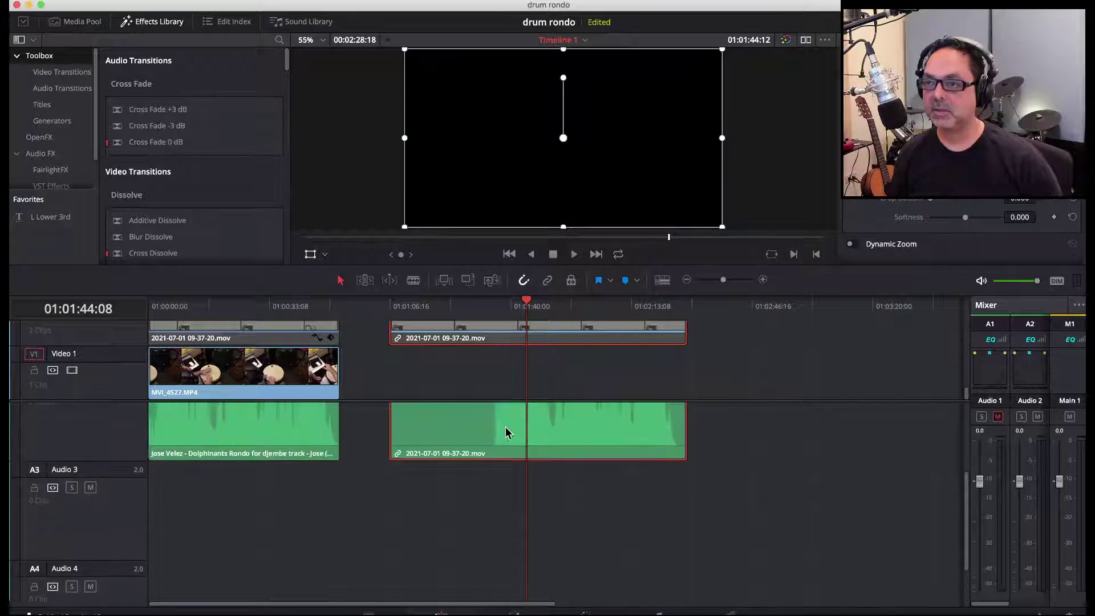
pyautogui.moveTo(509, 433); pyautogui.dragTo(500, 475)
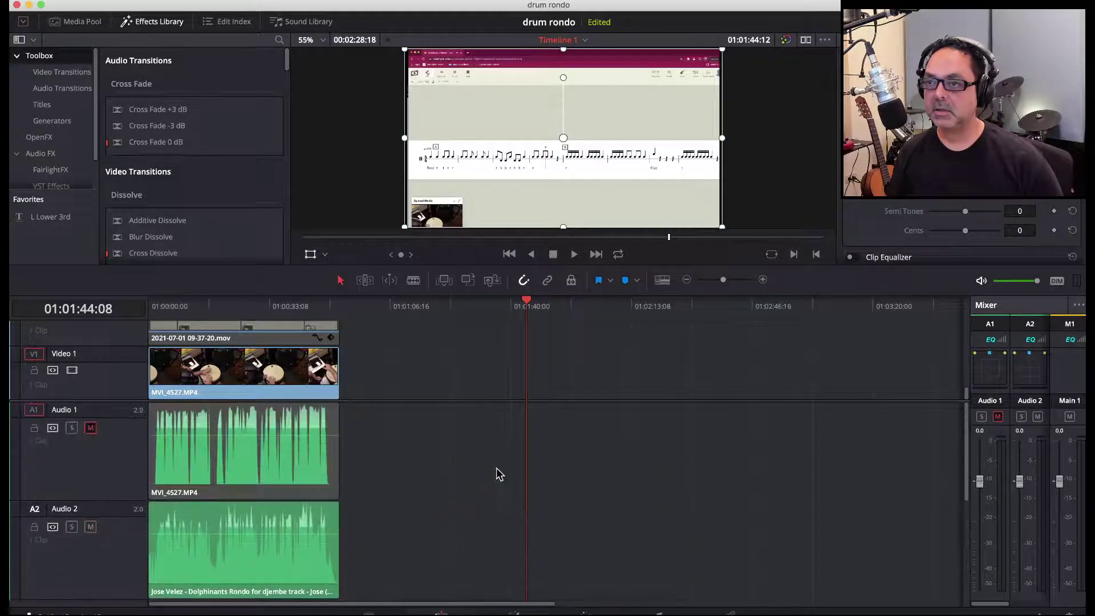
# - Check the score recording's place on Video 3 against the clips on the other video and audio tracks
pyautogui.scroll(3, 502, 386)
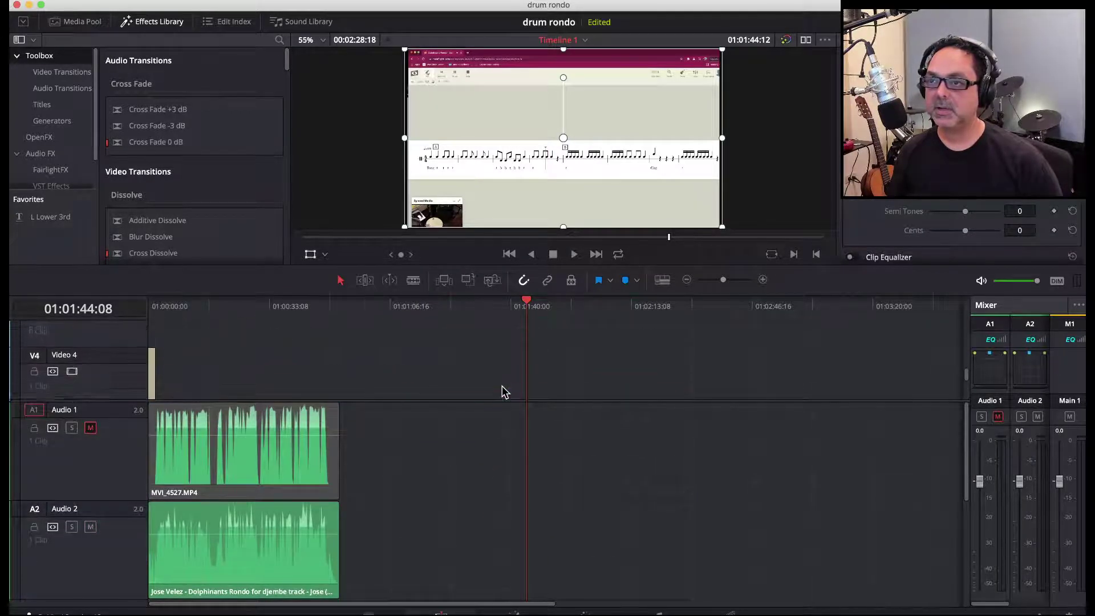
pyautogui.scroll(-1, 496, 388)
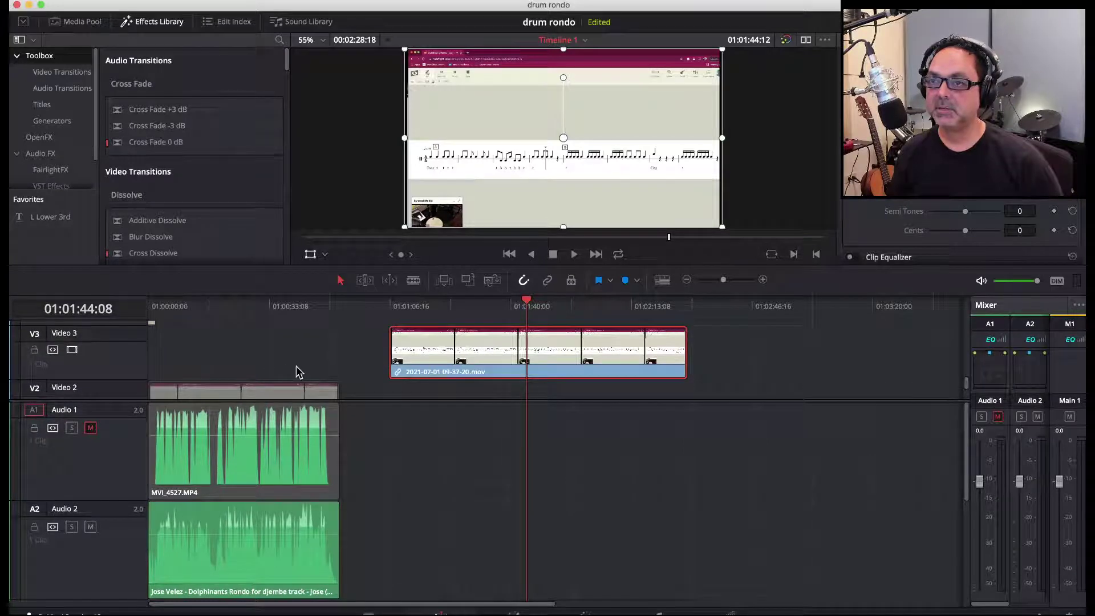
pyautogui.scroll(-3, 718, 365)
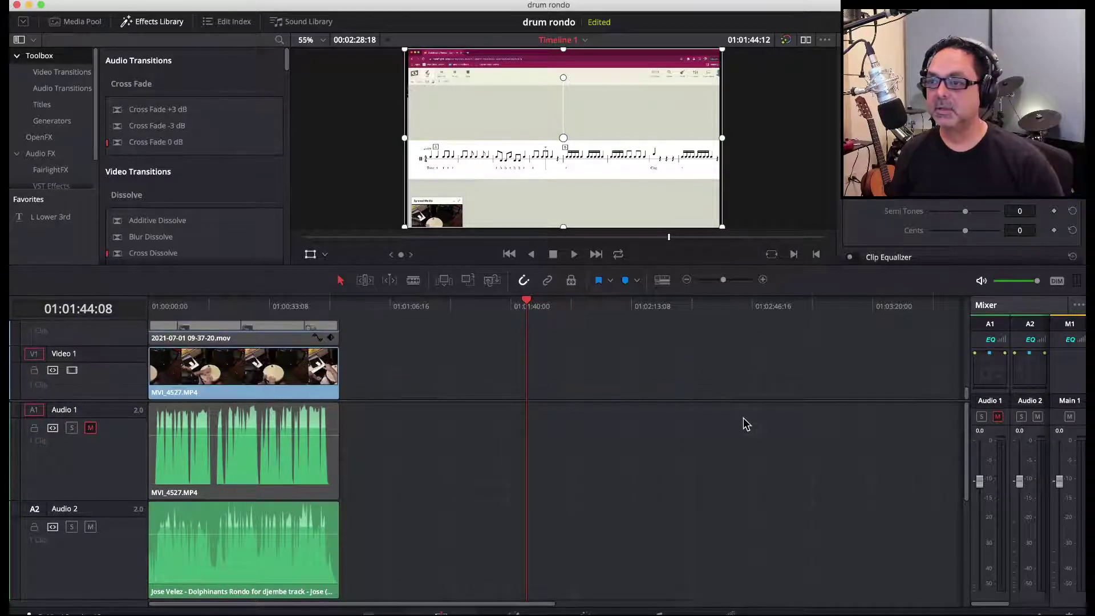
pyautogui.scroll(-4, 742, 419)
pyautogui.scroll(4, 742, 422)
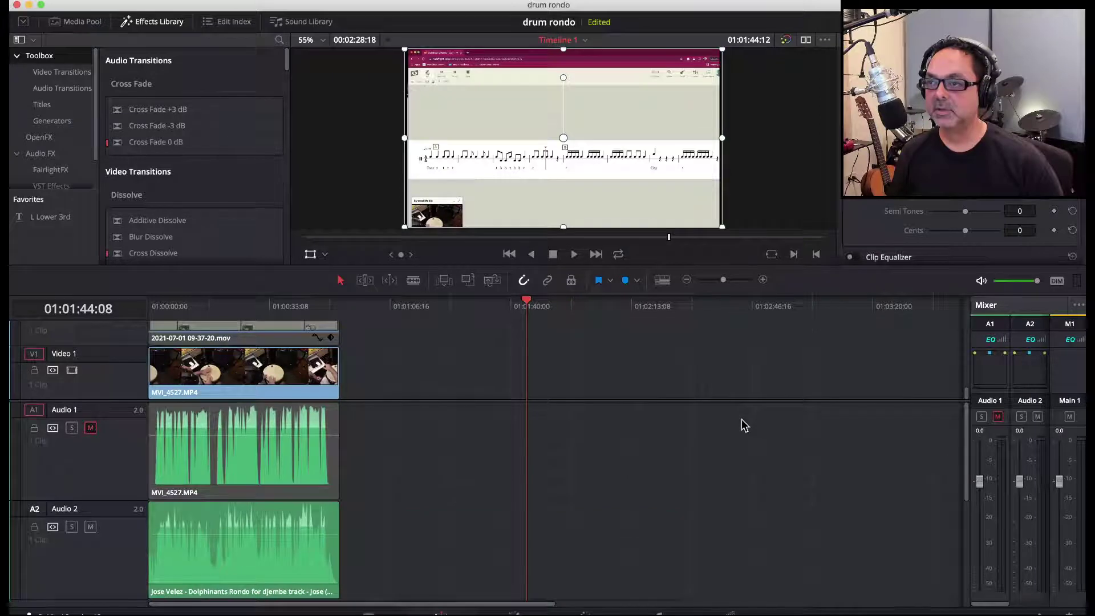
pyautogui.scroll(4, 675, 406)
pyautogui.scroll(-3, 481, 379)
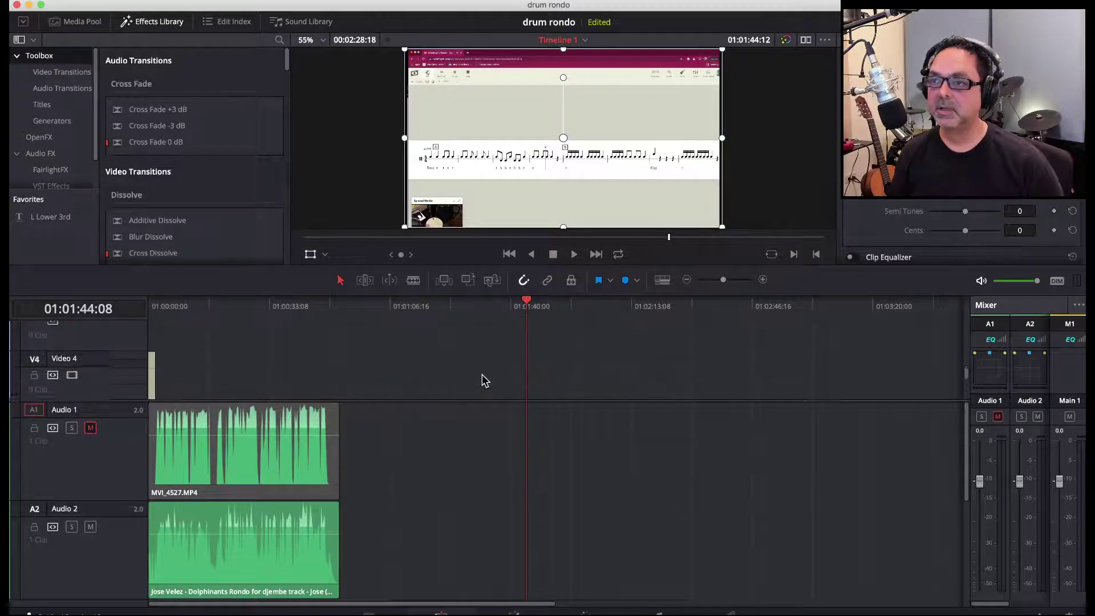
# - Move the score recording on Video 3 back to the start of the timeline and show the frame at 01:00:02:16
pyautogui.moveTo(499, 365); pyautogui.dragTo(291, 370)
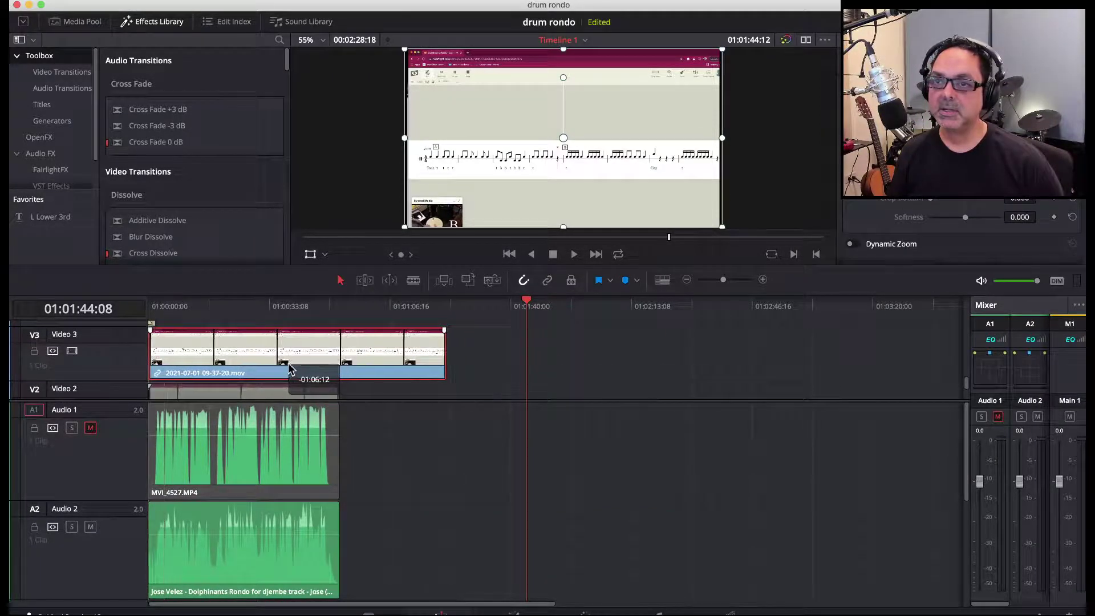
pyautogui.click(159, 306)
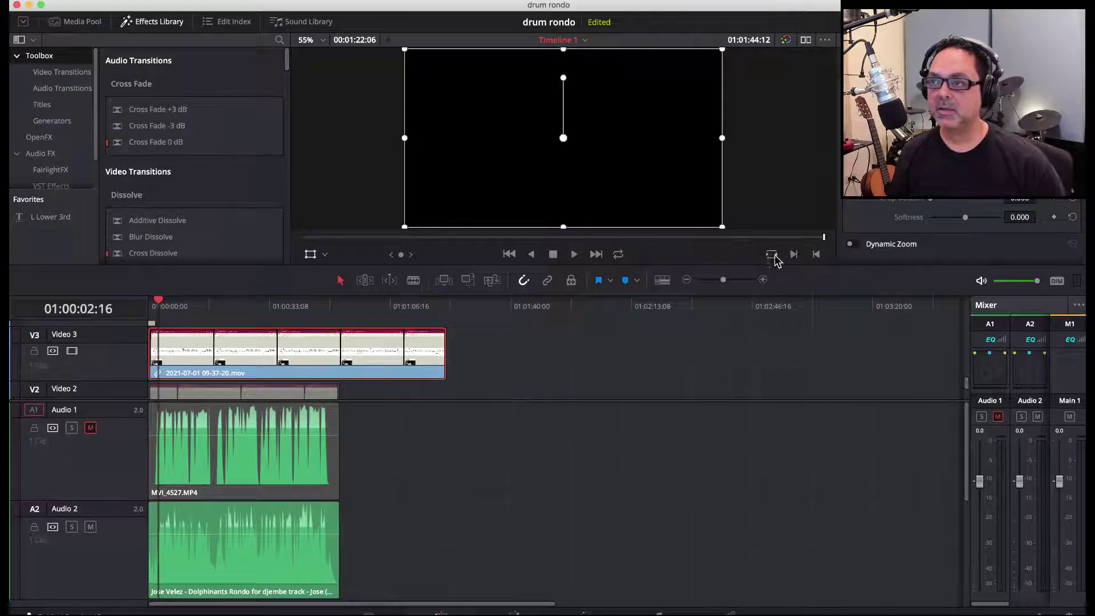
# - Examine the score recording's waveform on Audio 3 to find where its music begins relative to the drumming video
pyautogui.click(763, 280)
pyautogui.click(762, 280)
pyautogui.click(762, 280)
pyautogui.scroll(-3, 276, 379)
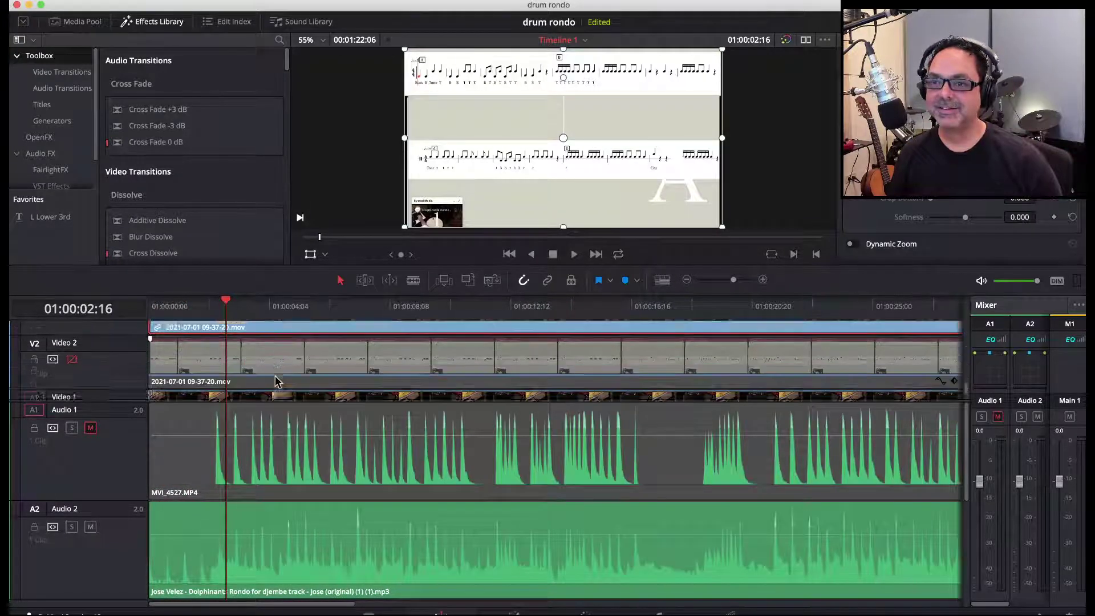
pyautogui.scroll(-2, 276, 381)
pyautogui.scroll(-5, 300, 532)
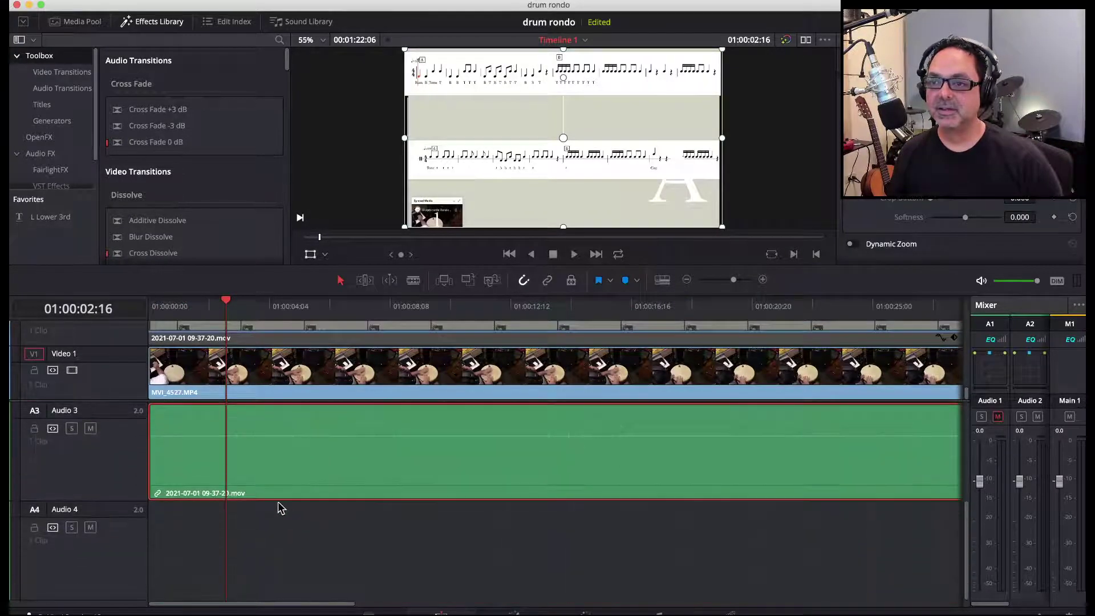
pyautogui.hscroll(10, 576, 472)
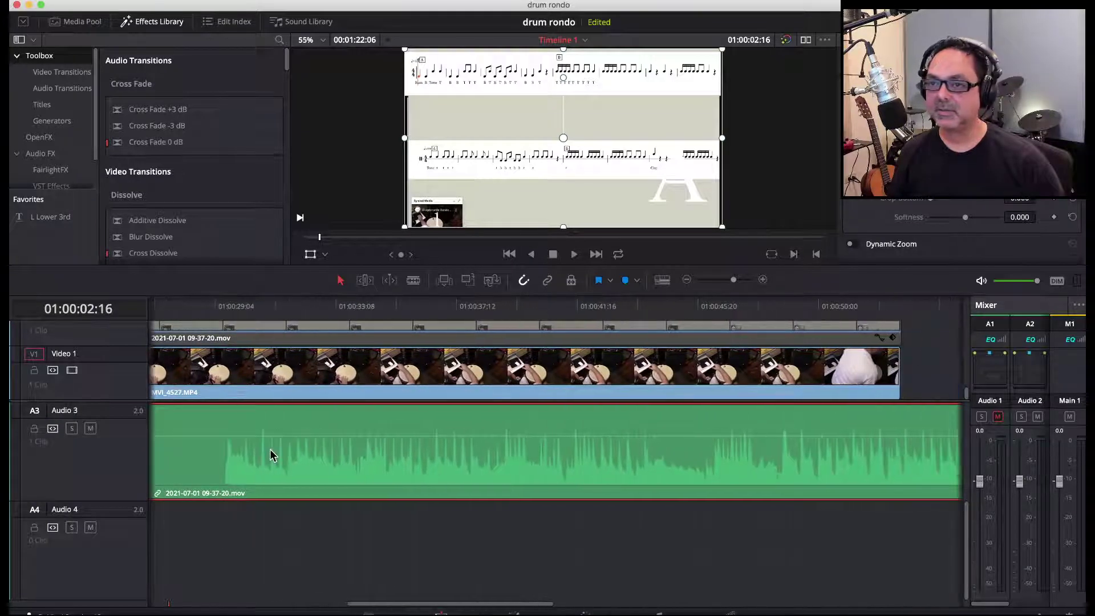
pyautogui.hscroll(-6, 271, 455)
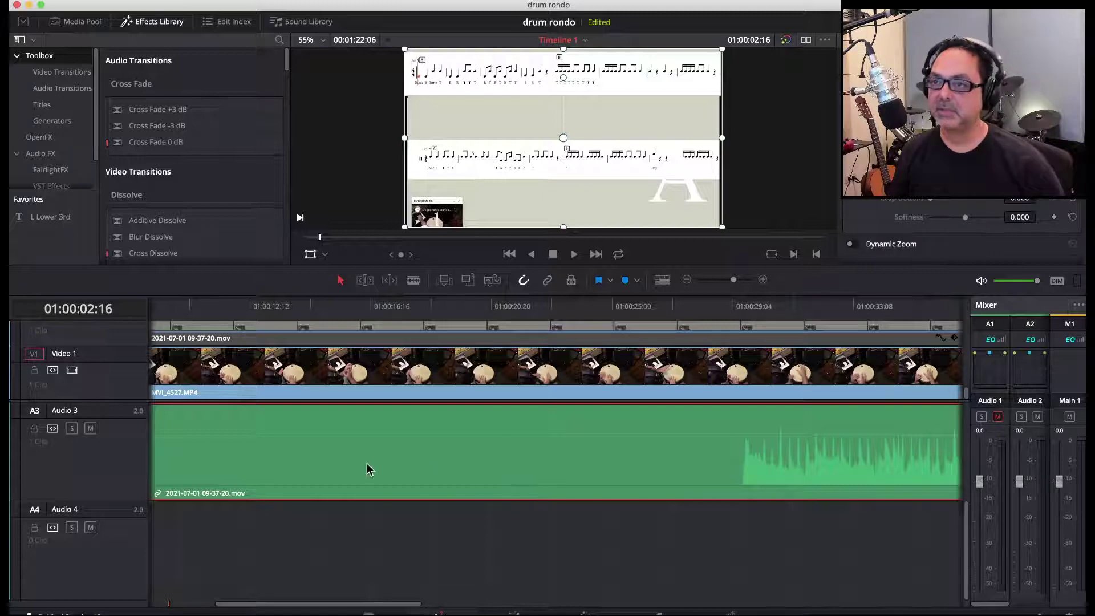
pyautogui.scroll(5, 706, 393)
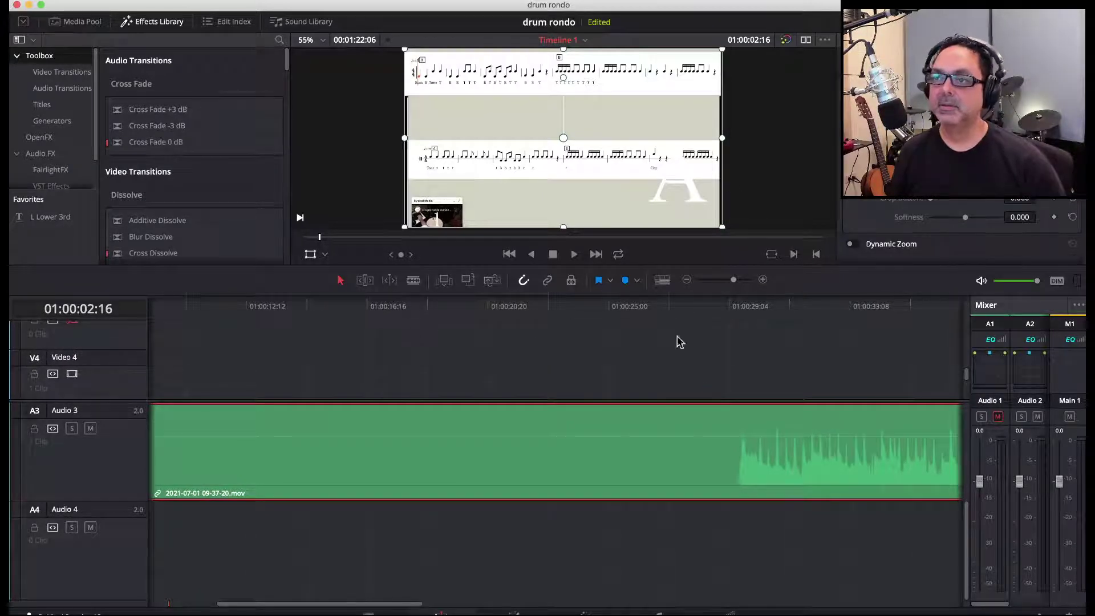
pyautogui.click(688, 280)
pyautogui.click(688, 280)
pyautogui.click(688, 280)
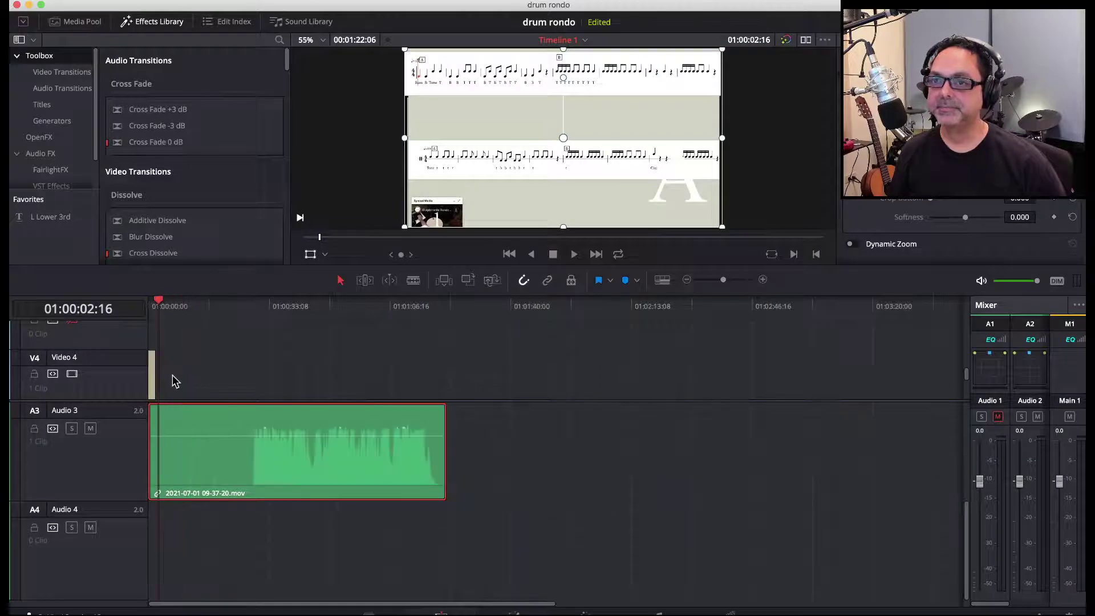
# - Disable the Video 7 and Video 8 tracks to hide the earlier score clips
pyautogui.scroll(2, 174, 381)
pyautogui.scroll(3, 174, 381)
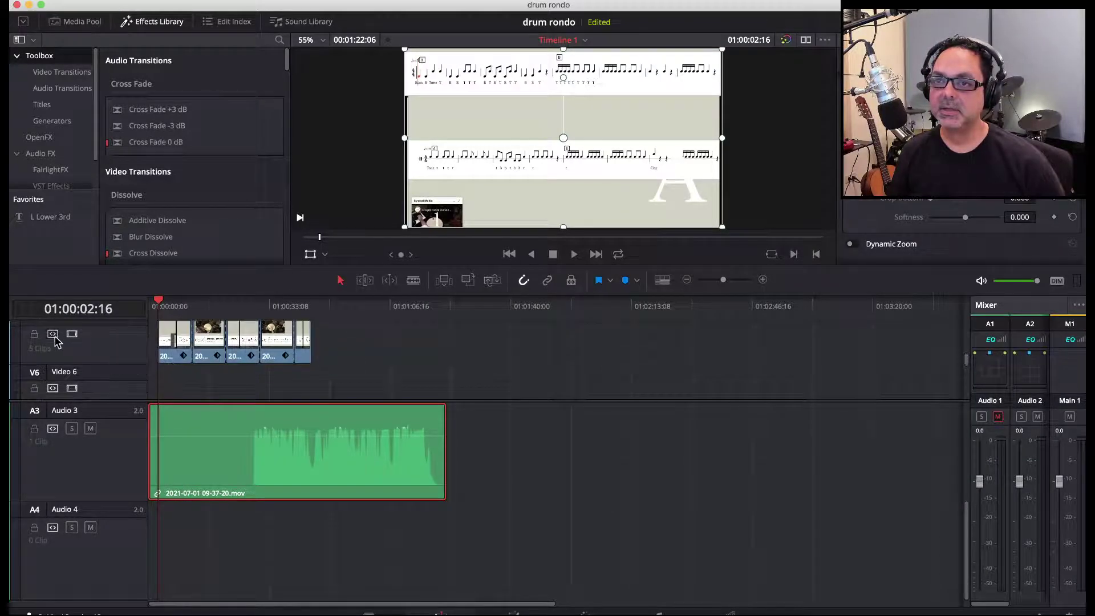
pyautogui.click(72, 333)
pyautogui.scroll(2, 72, 342)
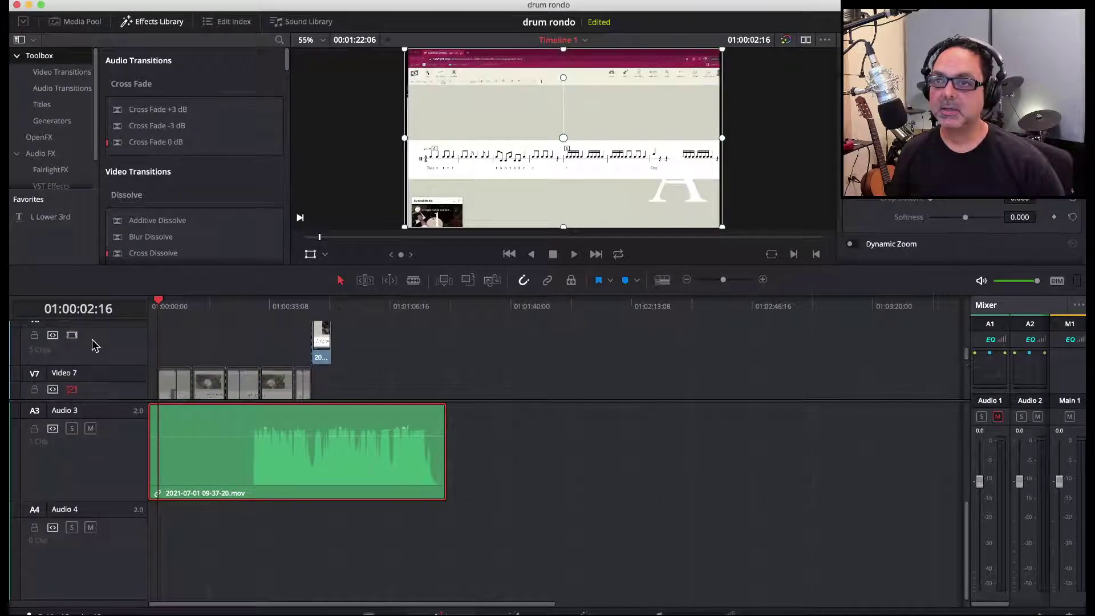
pyautogui.click(72, 382)
pyautogui.scroll(-6, 160, 369)
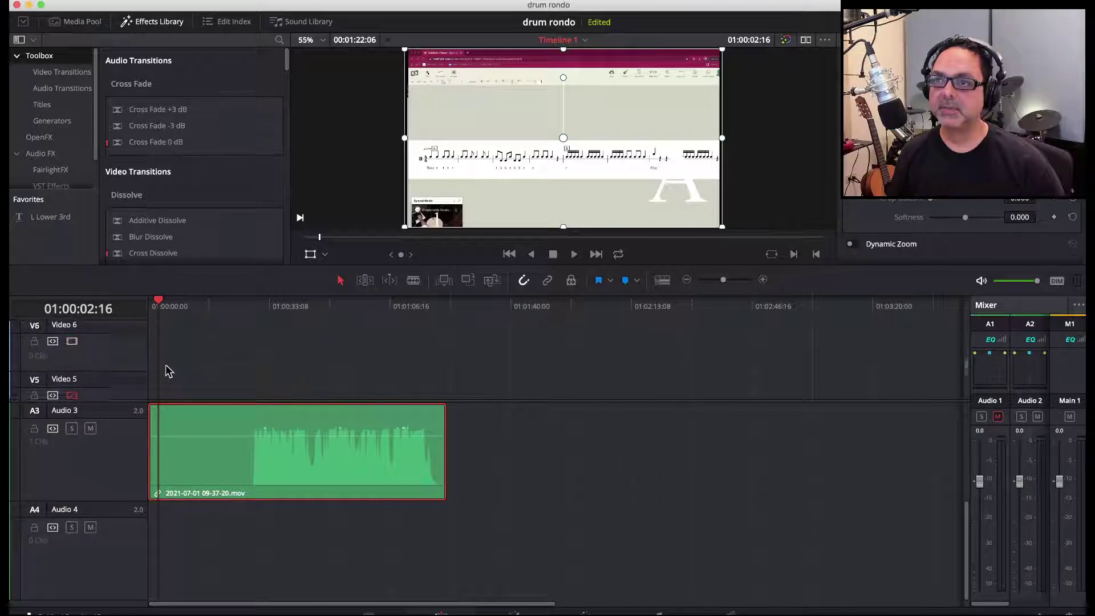
# - Crop the score recording on Video 3 to its notation strip and place the strip near the top of the drumming picture
pyautogui.scroll(2, 169, 371)
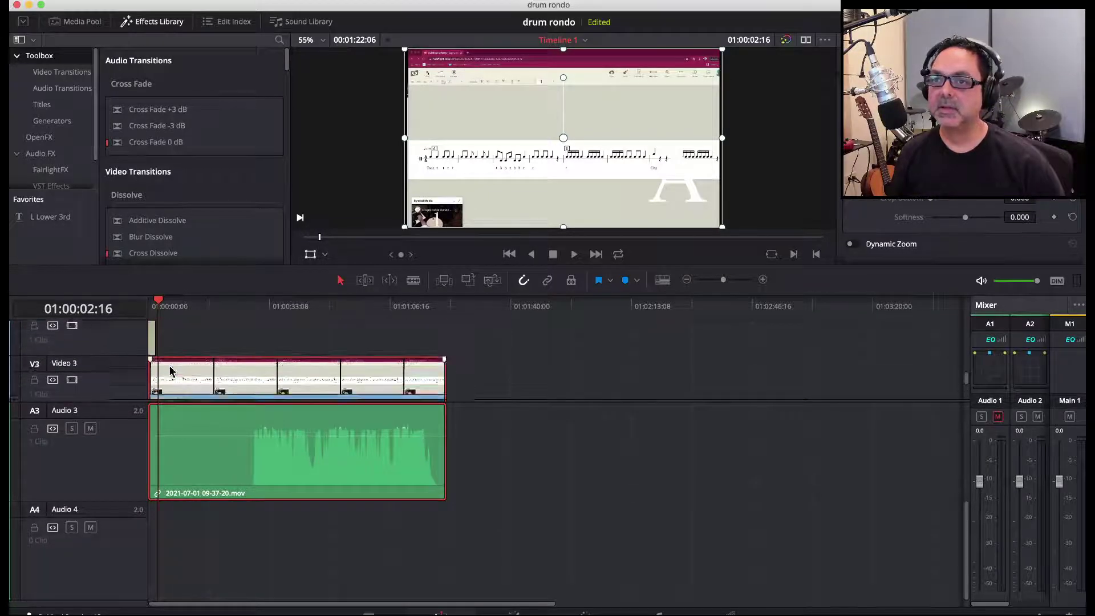
pyautogui.hscroll(-1, 171, 371)
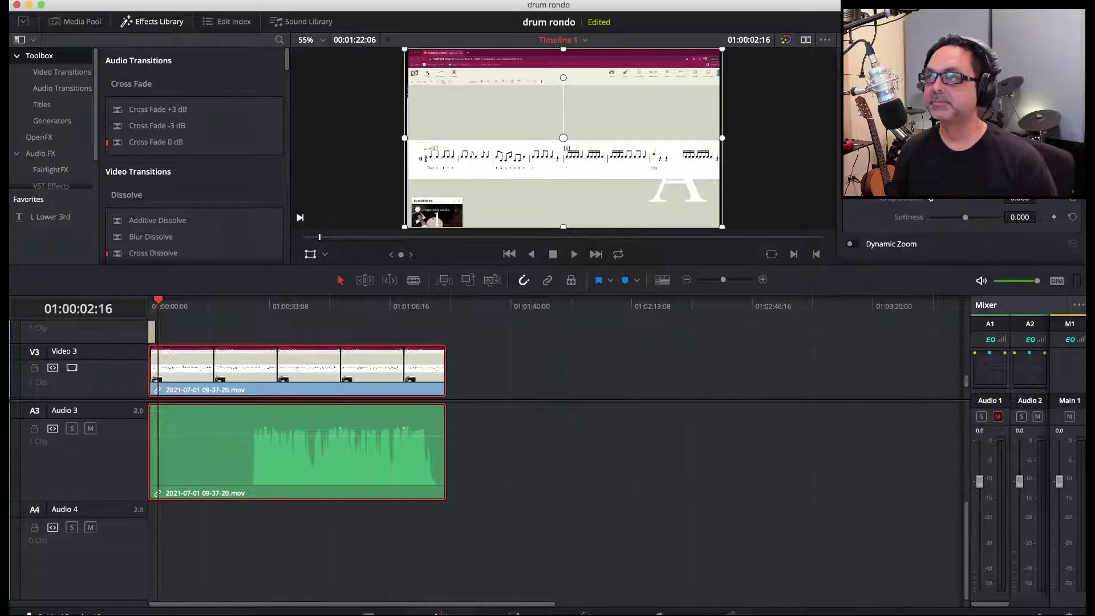
pyautogui.moveTo(930, 180); pyautogui.dragTo(949, 205)
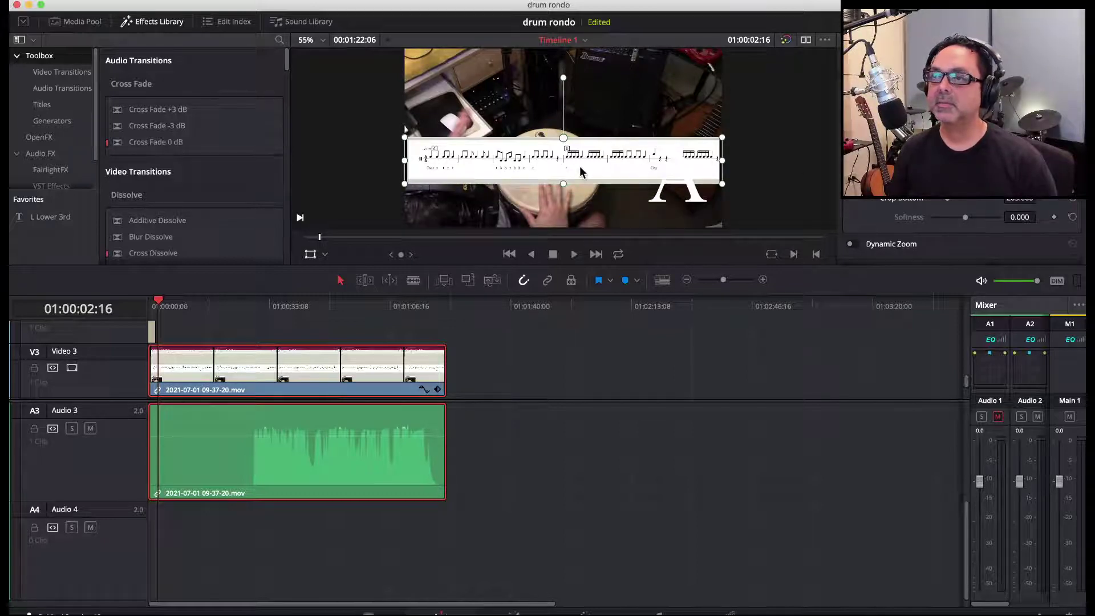
pyautogui.moveTo(579, 166); pyautogui.dragTo(583, 212)
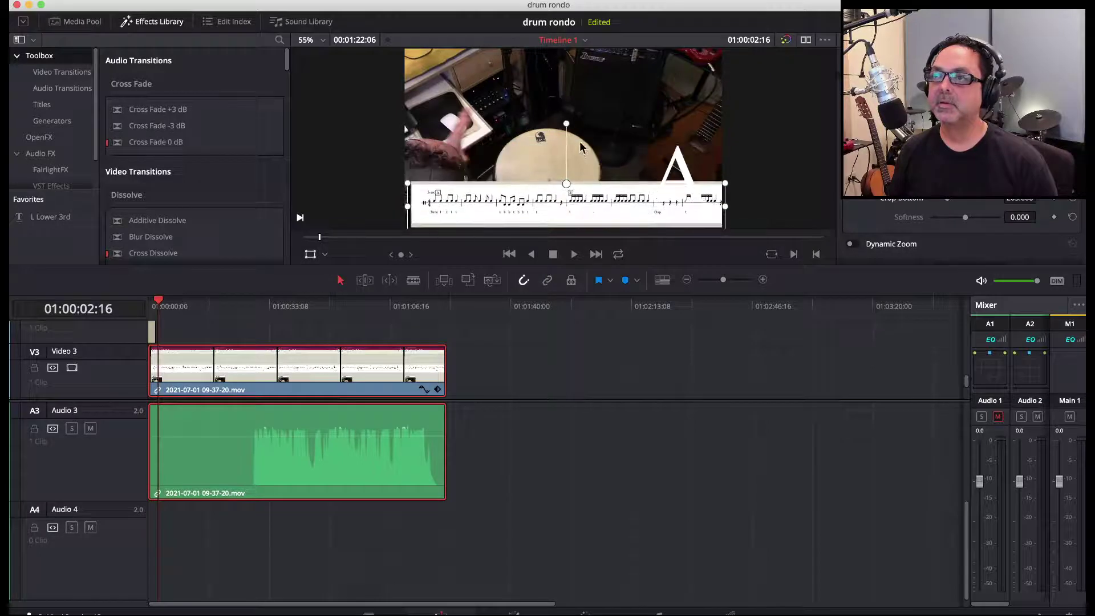
pyautogui.moveTo(579, 142); pyautogui.dragTo(579, 87)
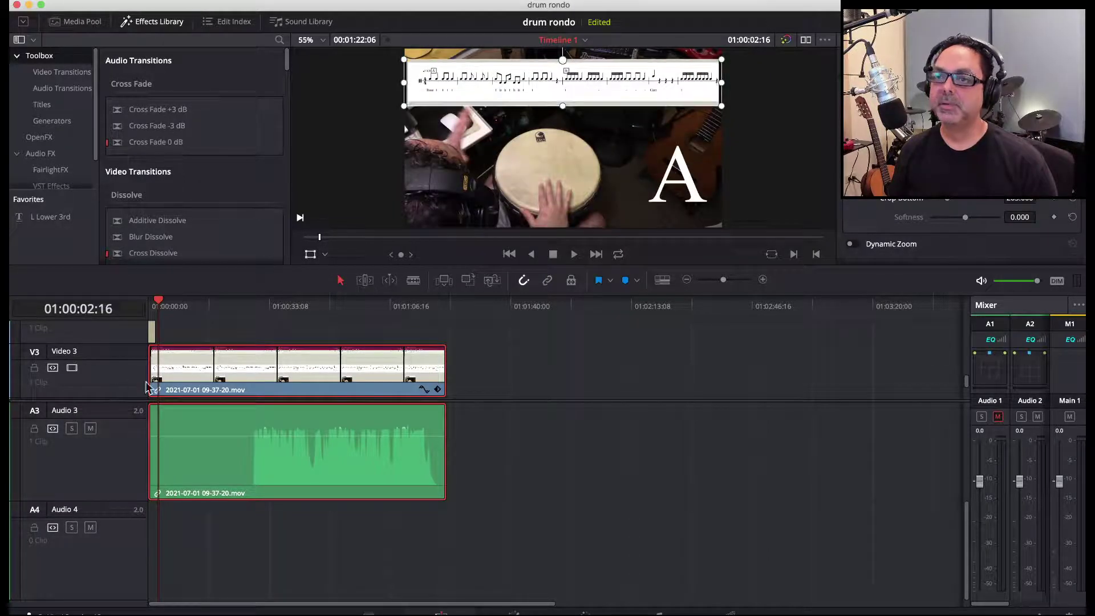
# - Look through the video tracks and check the titles on Video 10 by hiding and showing that track at 01:00:03:06
pyautogui.scroll(-4, 203, 388)
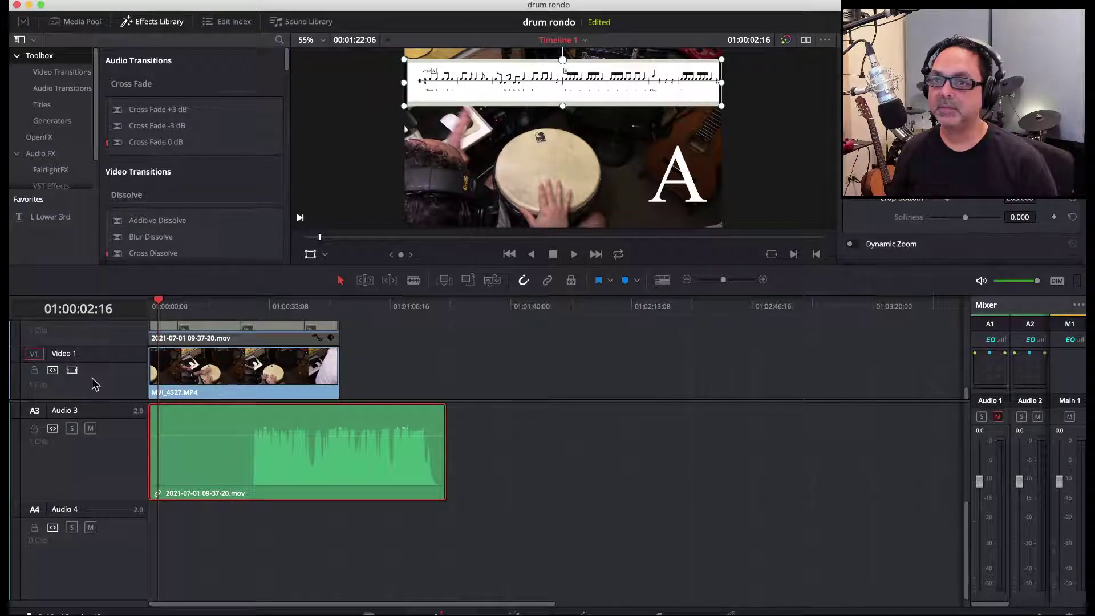
pyautogui.scroll(3, 131, 382)
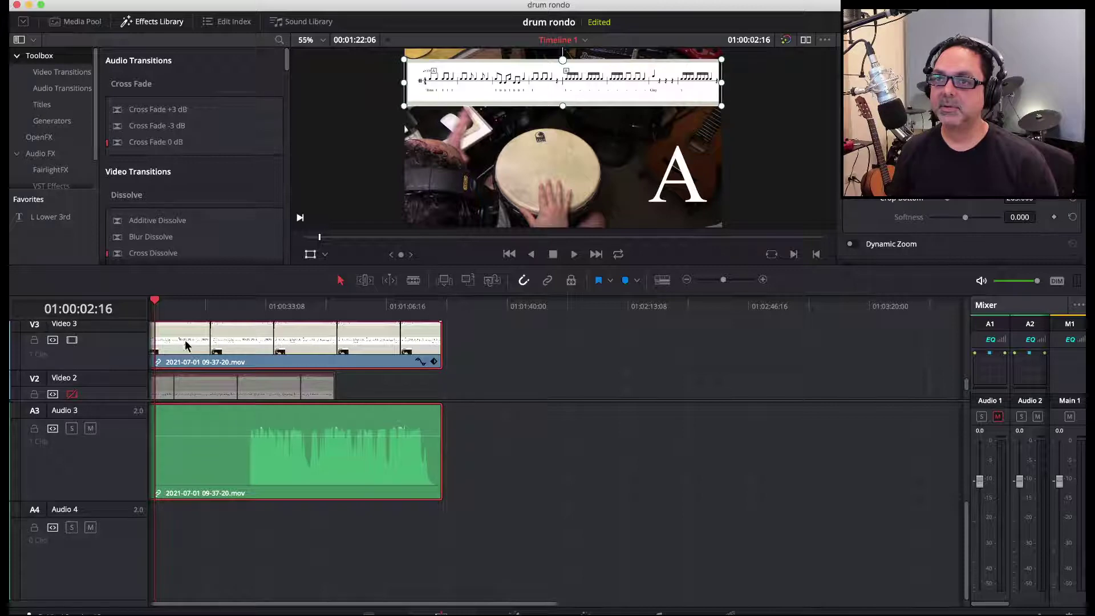
pyautogui.hscroll(-1, 126, 361)
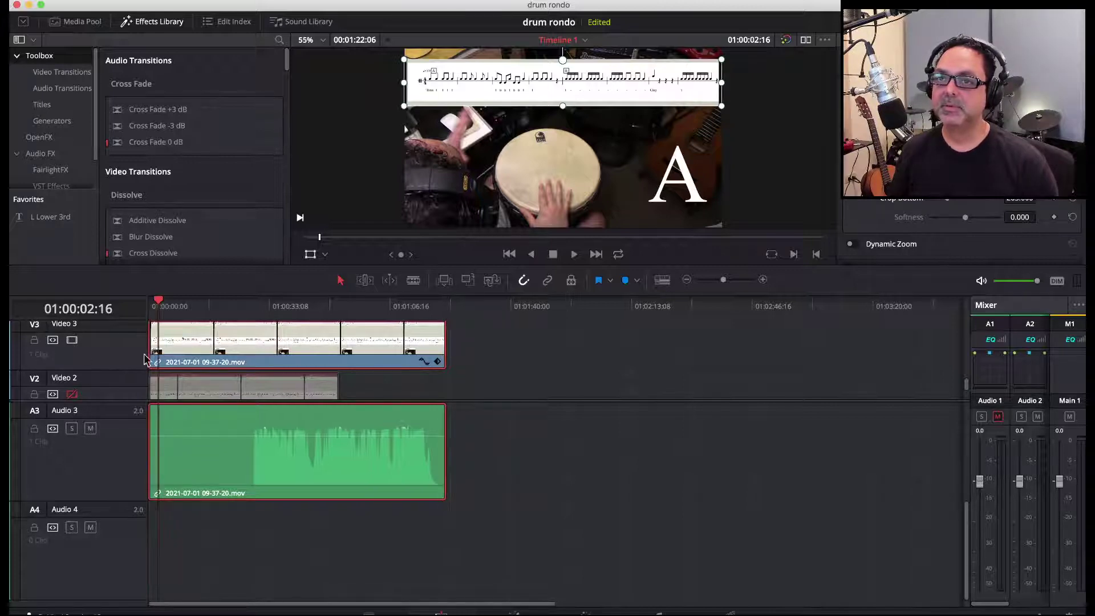
pyautogui.scroll(5, 127, 356)
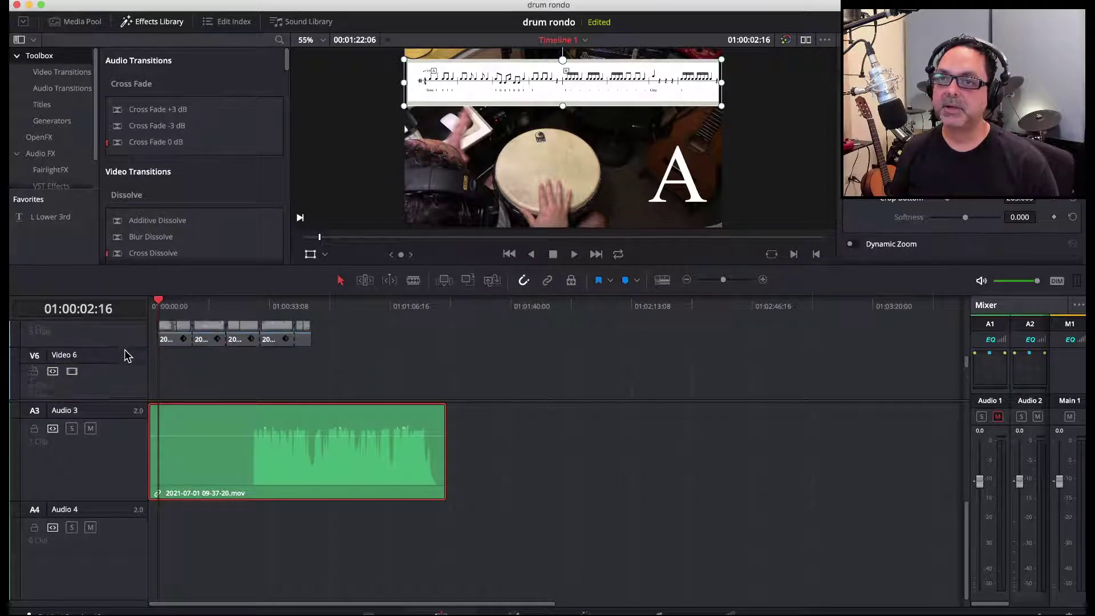
pyautogui.scroll(5, 119, 342)
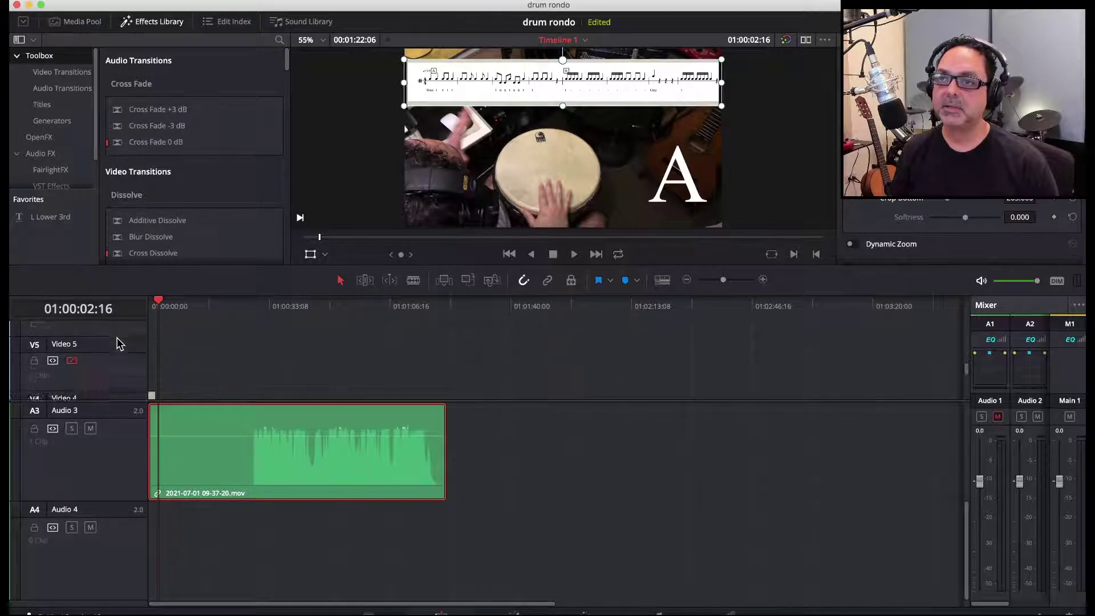
pyautogui.scroll(-2, 168, 362)
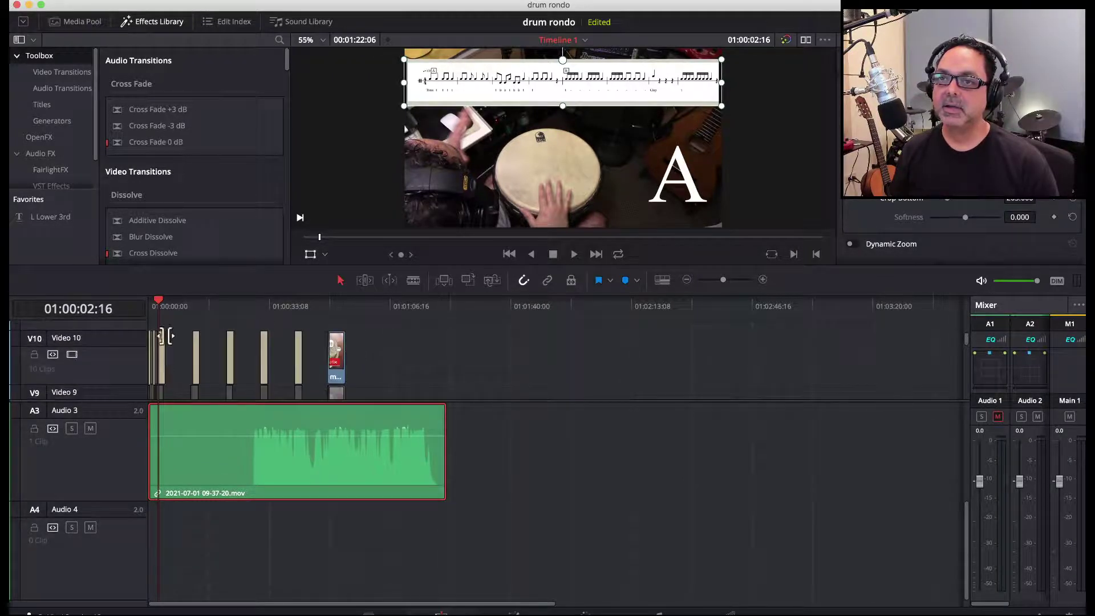
pyautogui.click(763, 279)
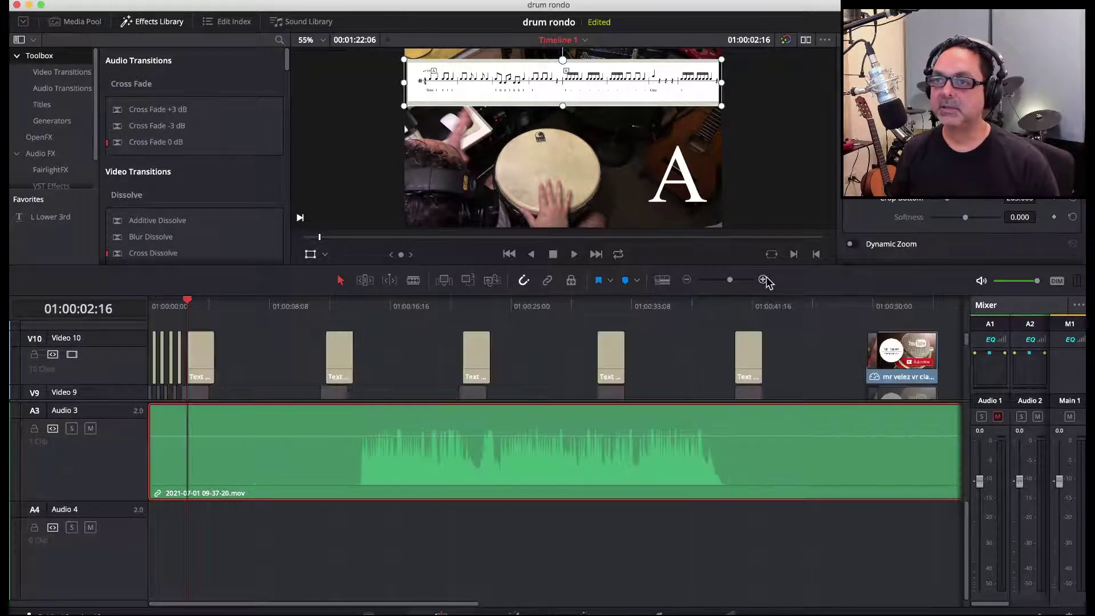
pyautogui.click(763, 279)
pyautogui.click(337, 315)
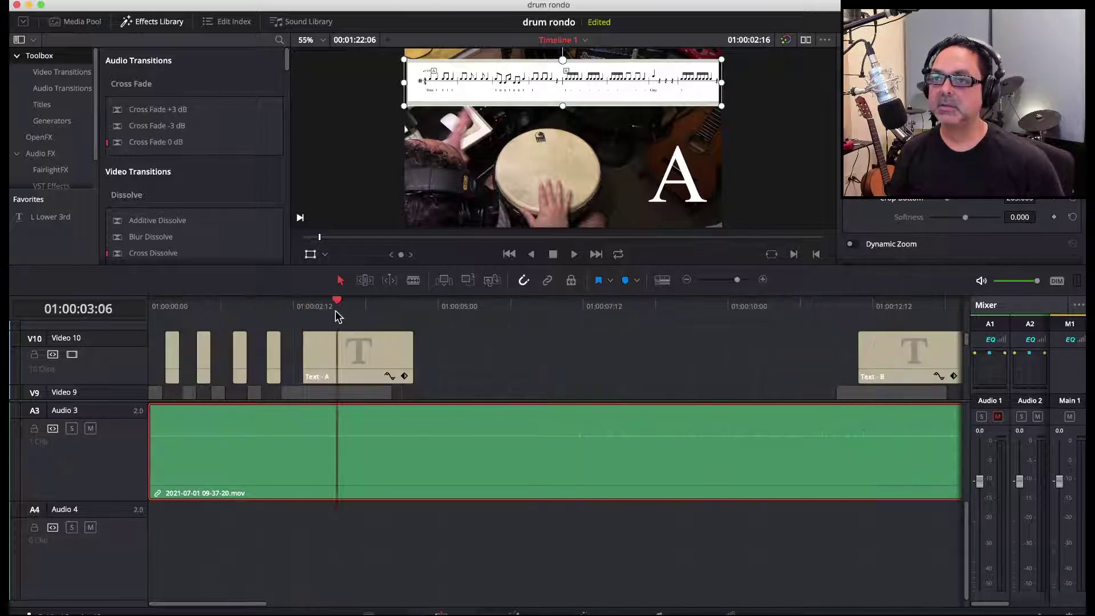
pyautogui.click(71, 355)
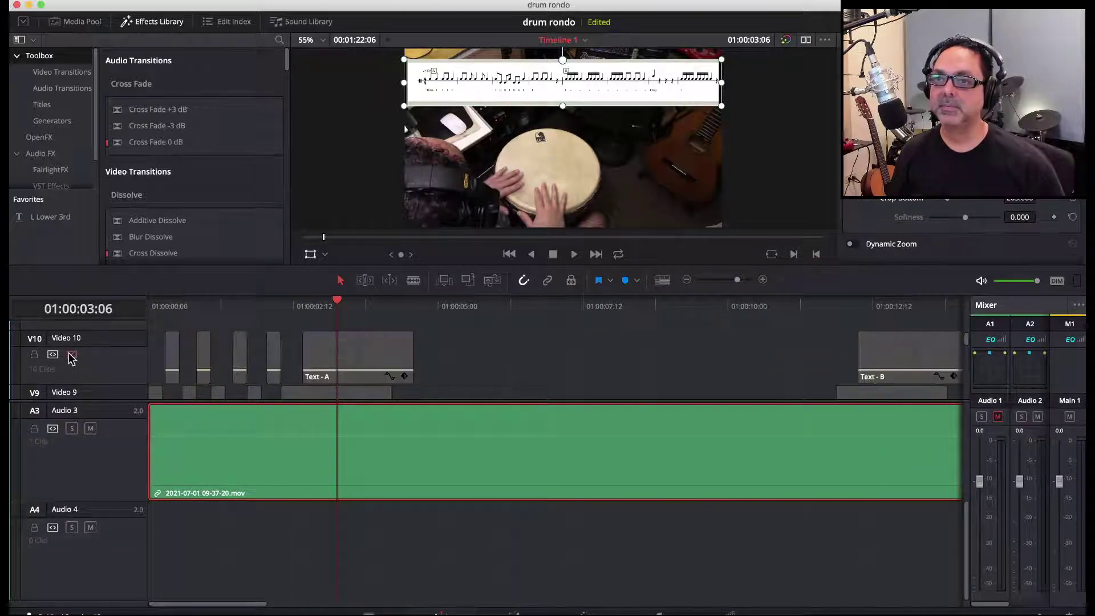
pyautogui.click(72, 355)
# - Play the opening from 01:00:00:06 to about 01:00:01:20 to review the titles and the score strip
pyautogui.click(163, 317)
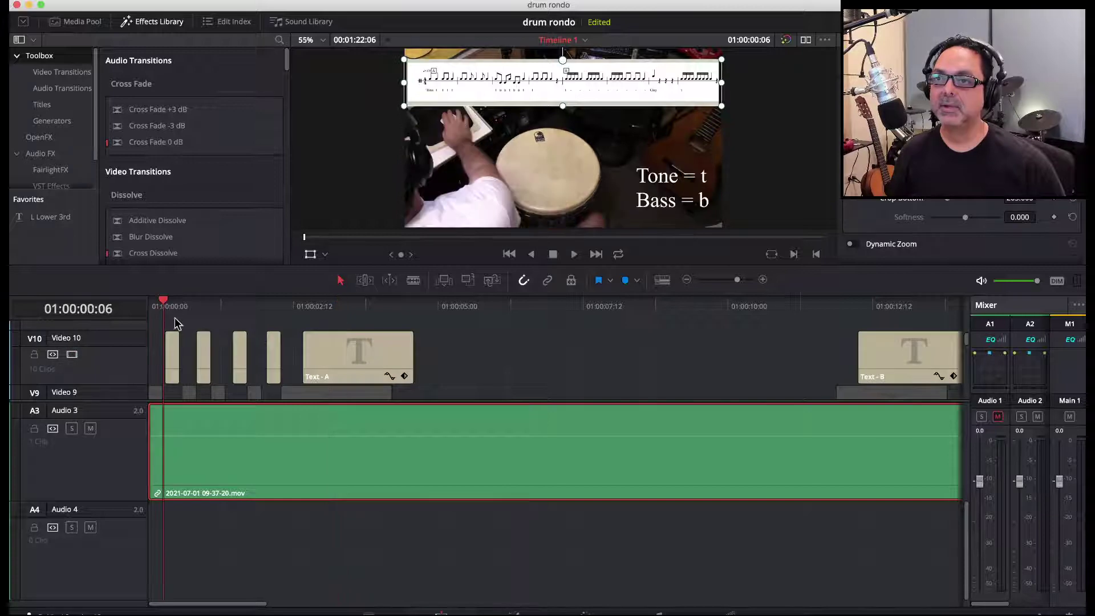
pyautogui.press('space')
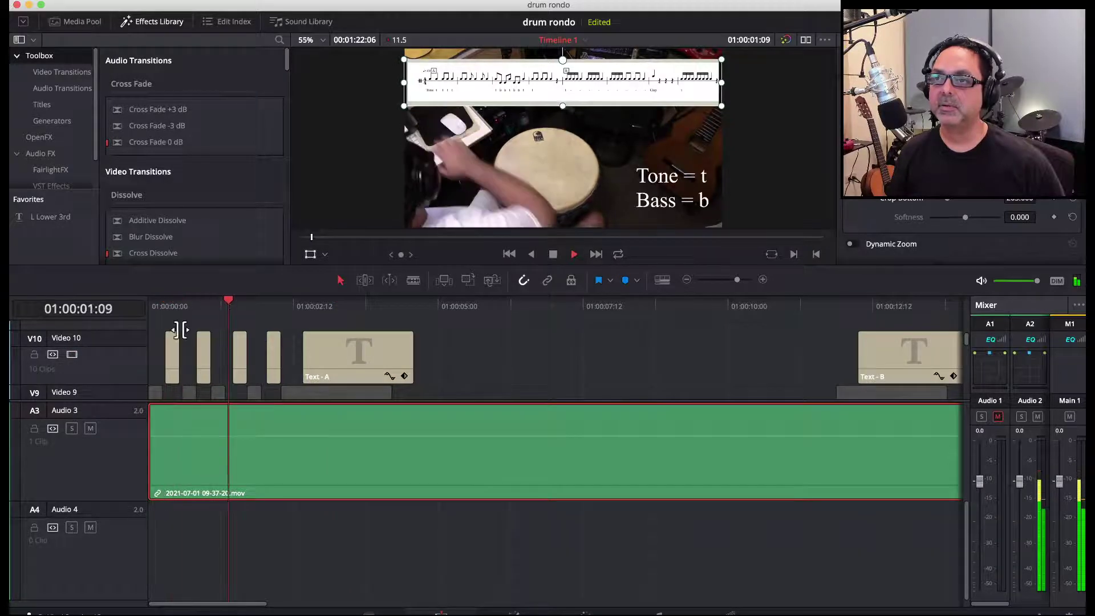
pyautogui.press('space')
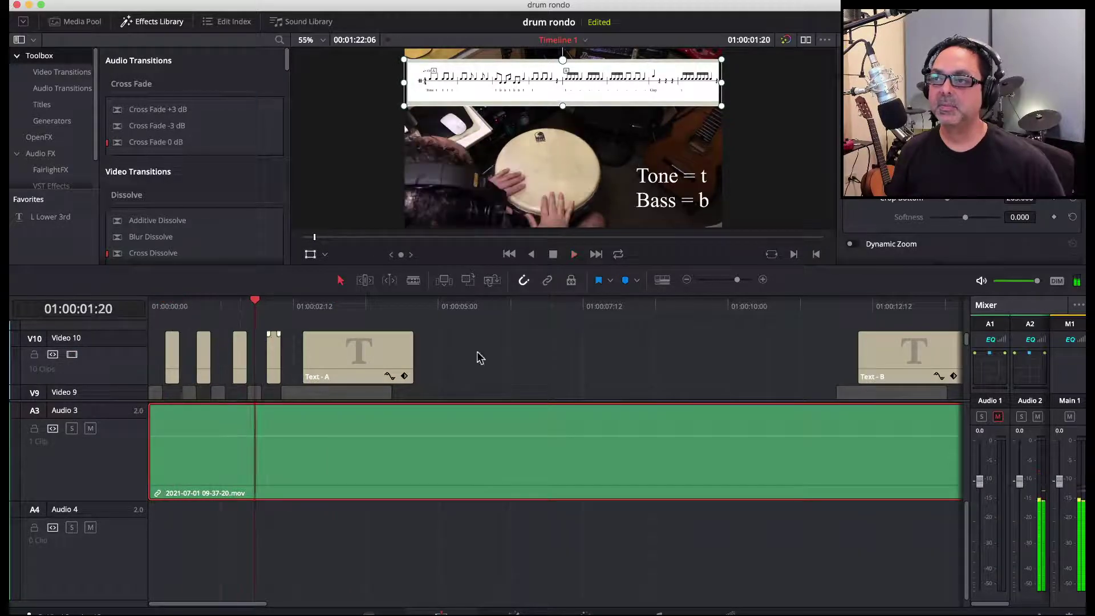
# - Move the score strip on Video 3 up so that it sits flush with the top edge of the picture
pyautogui.click(687, 279)
pyautogui.click(687, 279)
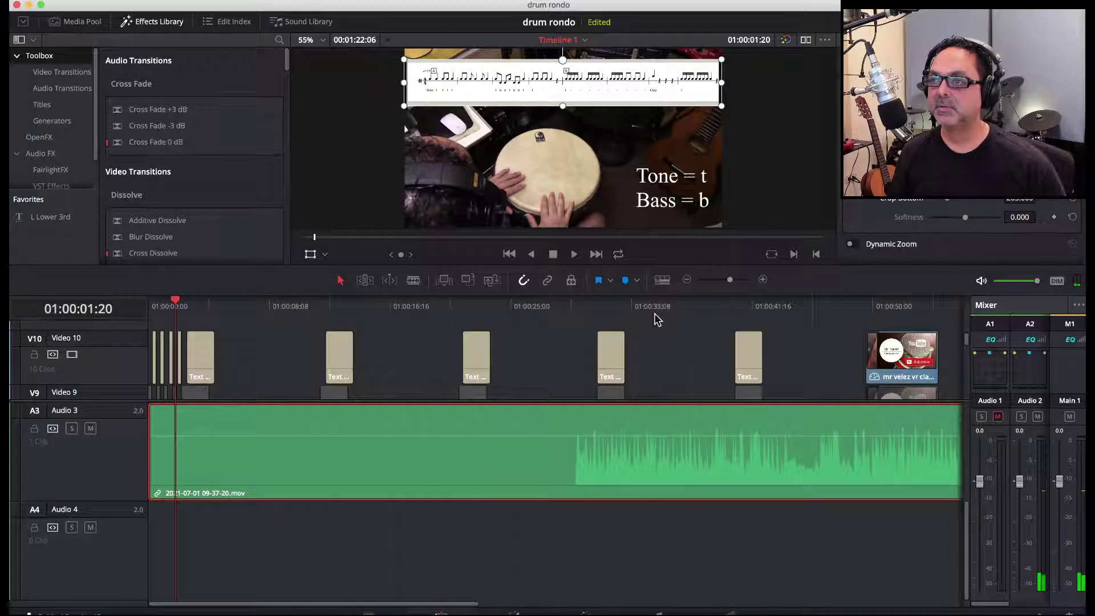
pyautogui.click(687, 279)
pyautogui.click(688, 280)
pyautogui.scroll(-4, 221, 388)
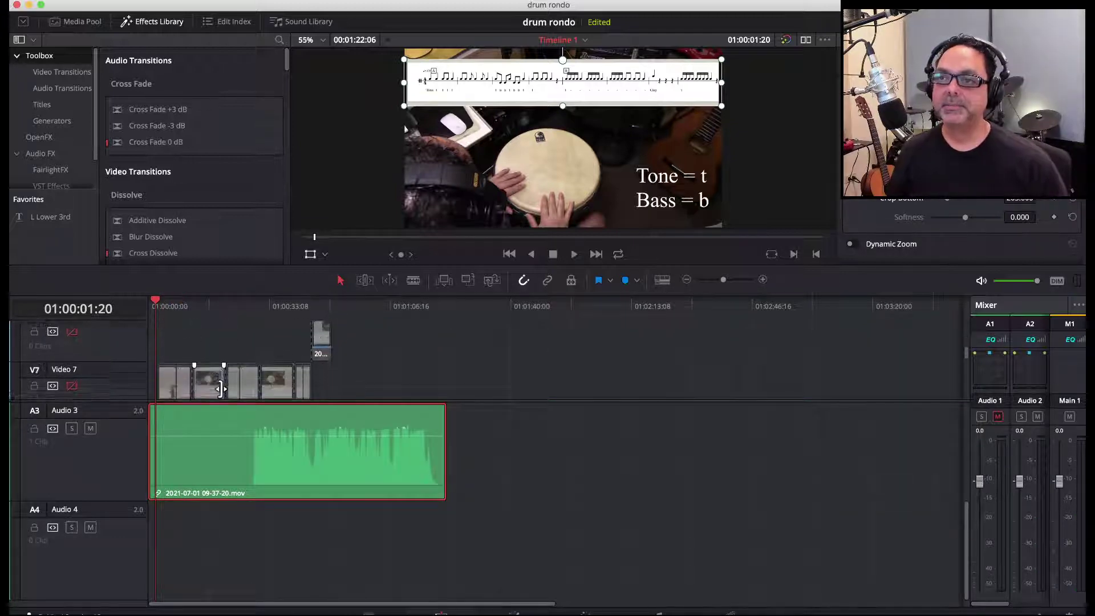
pyautogui.scroll(-4, 221, 388)
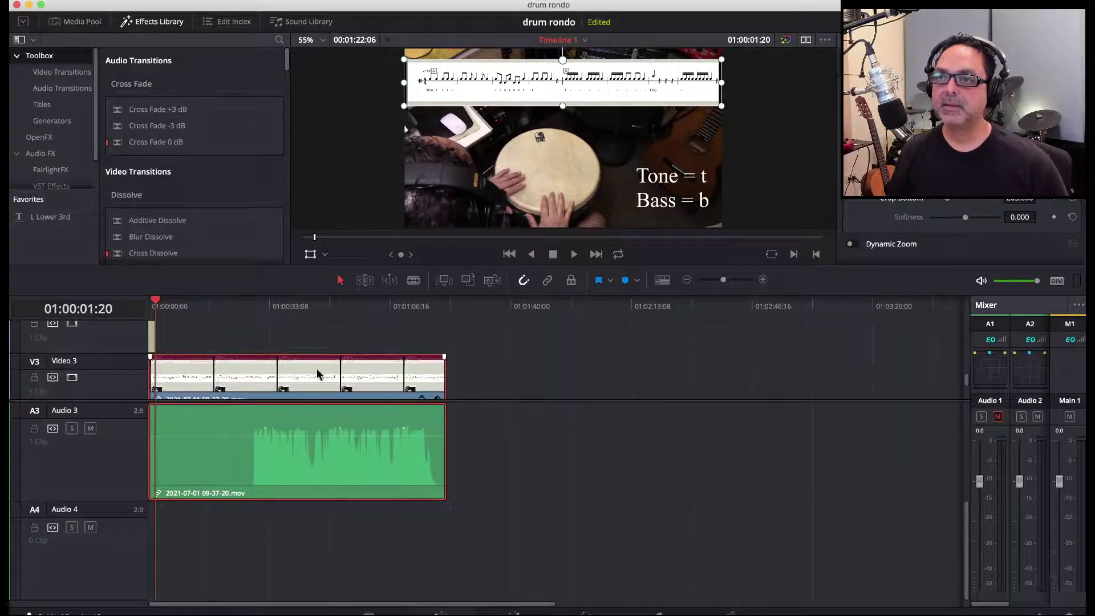
pyautogui.moveTo(529, 86); pyautogui.dragTo(531, 77)
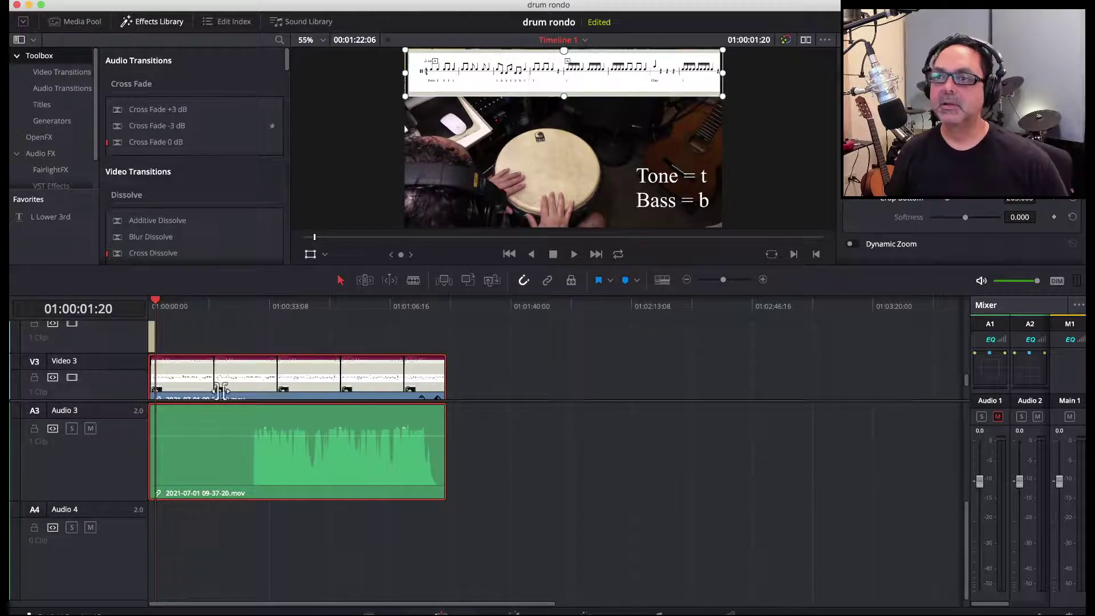
# - Disable the Video 3 track to hide the score strip
pyautogui.click(687, 279)
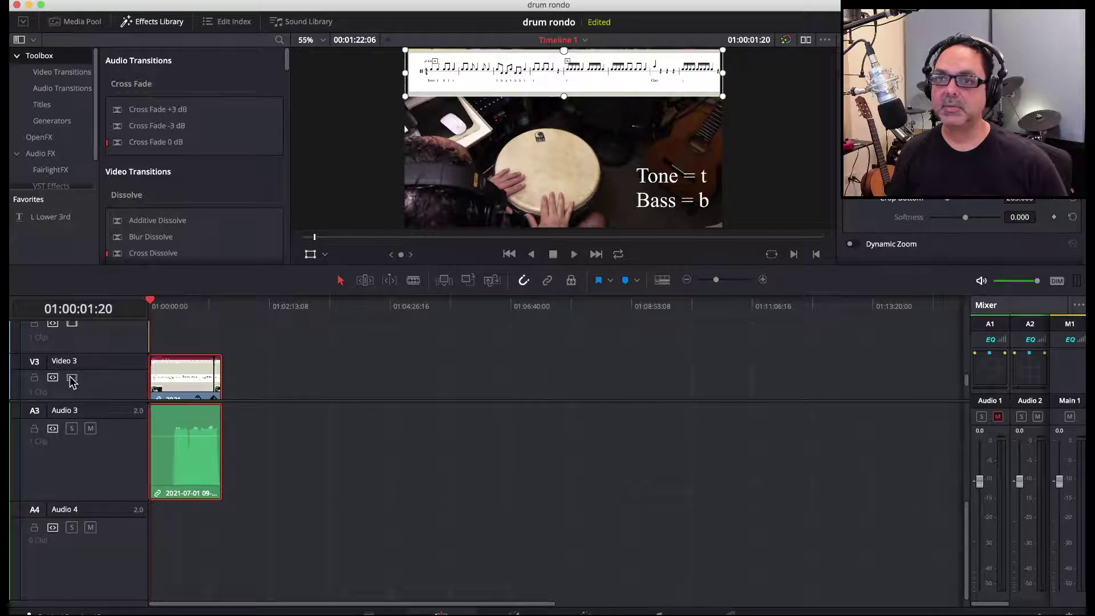
pyautogui.click(72, 379)
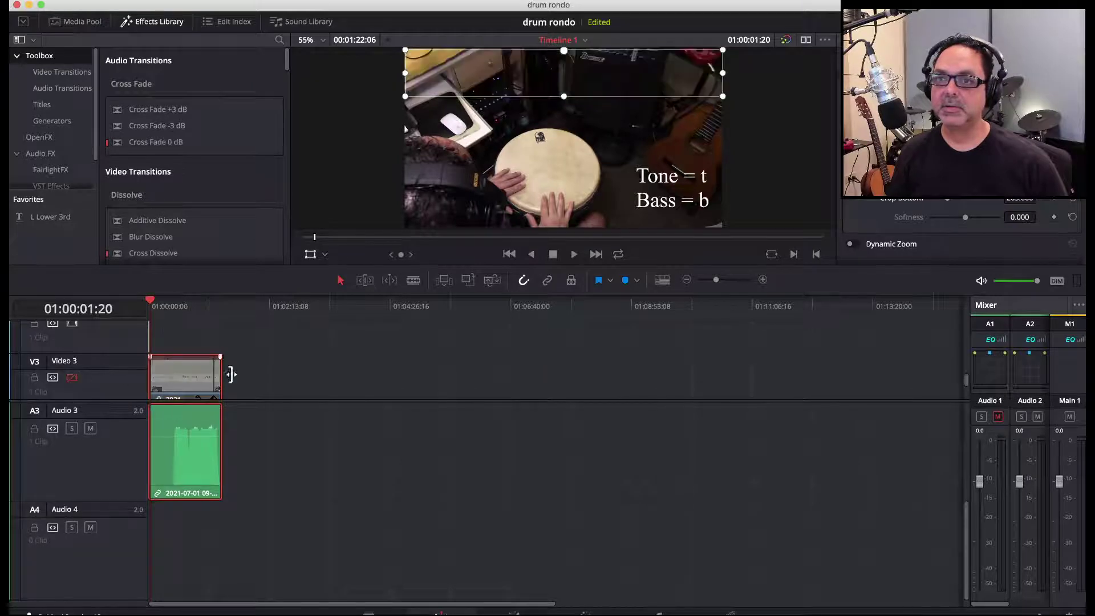
pyautogui.click(688, 280)
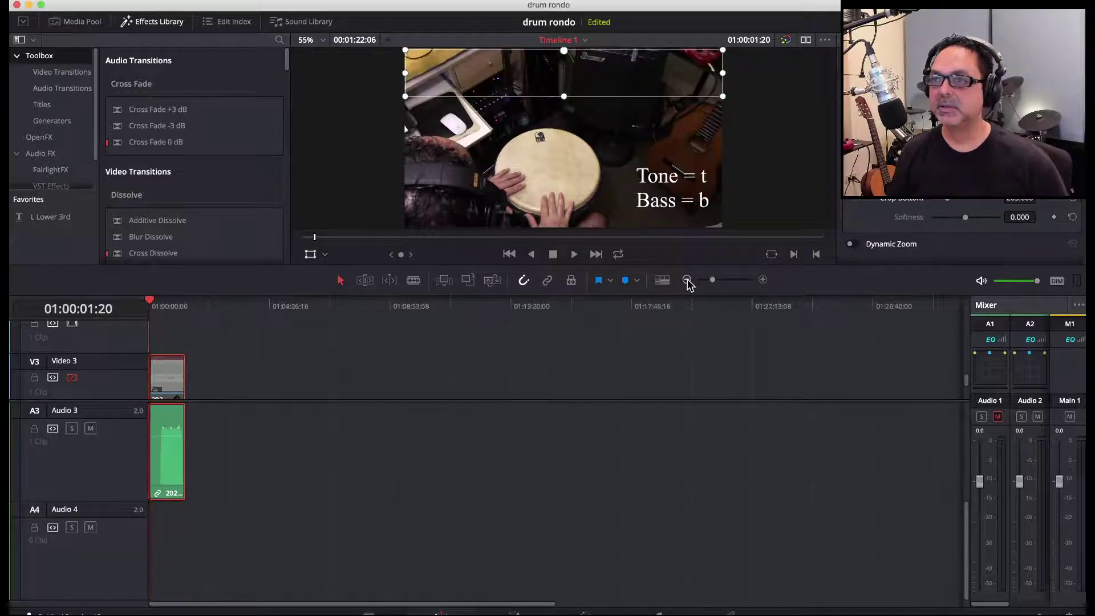
# - Compare the score recording's waveform on Audio 3 with the waveforms on Audio 1 and Audio 2
pyautogui.click(763, 280)
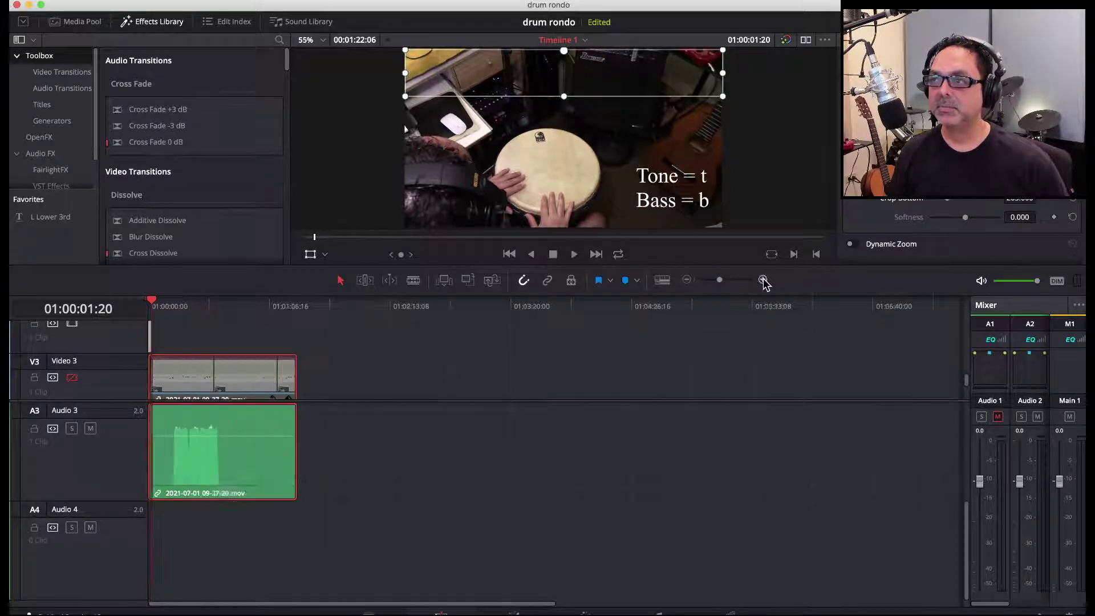
pyautogui.click(763, 280)
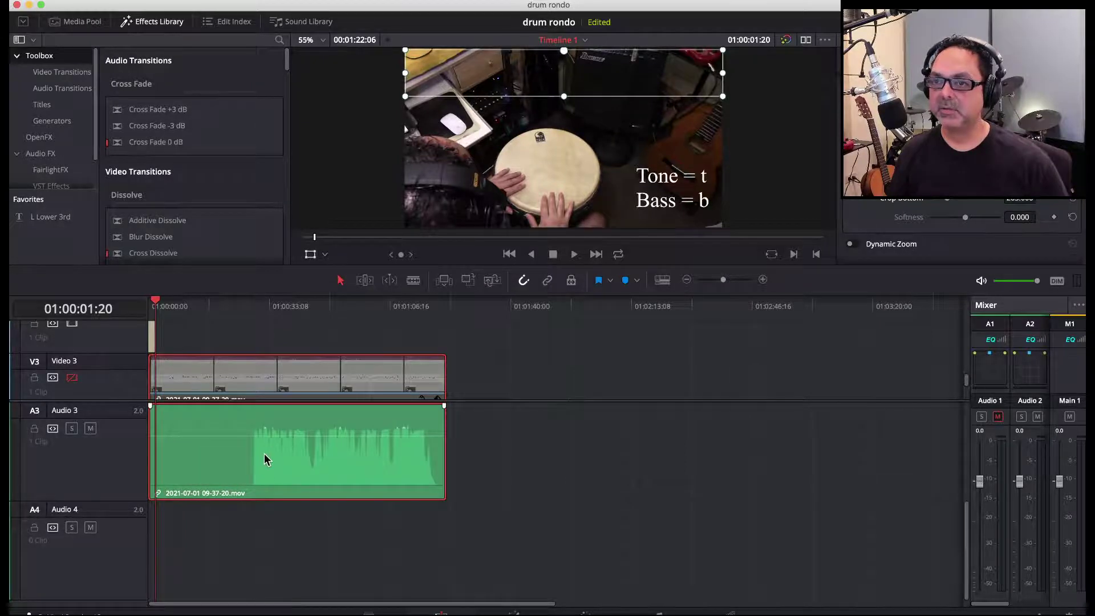
pyautogui.scroll(5, 268, 461)
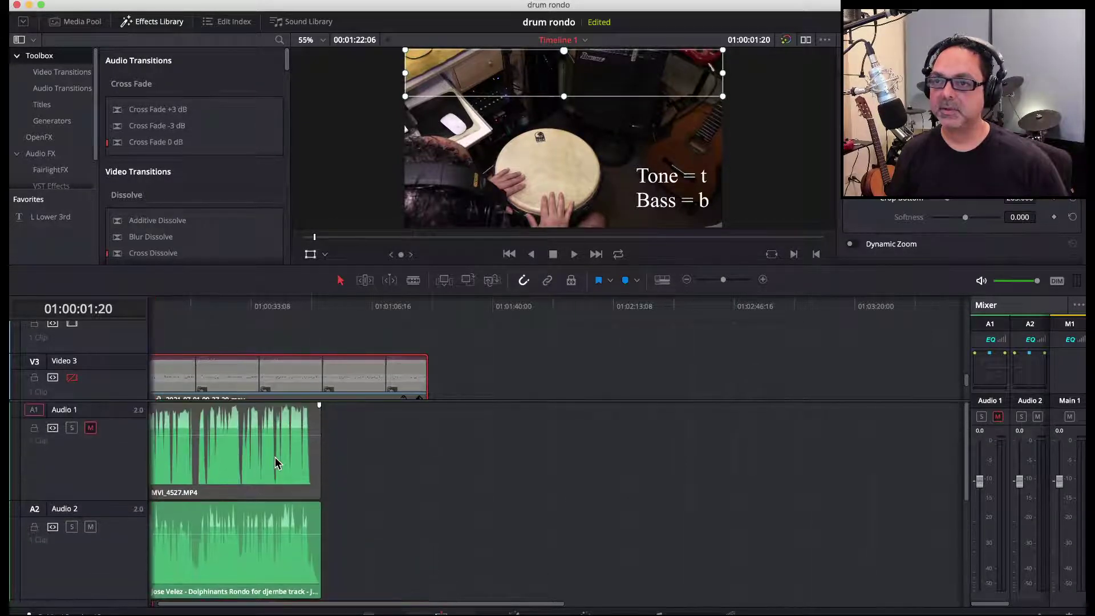
pyautogui.scroll(-4, 268, 388)
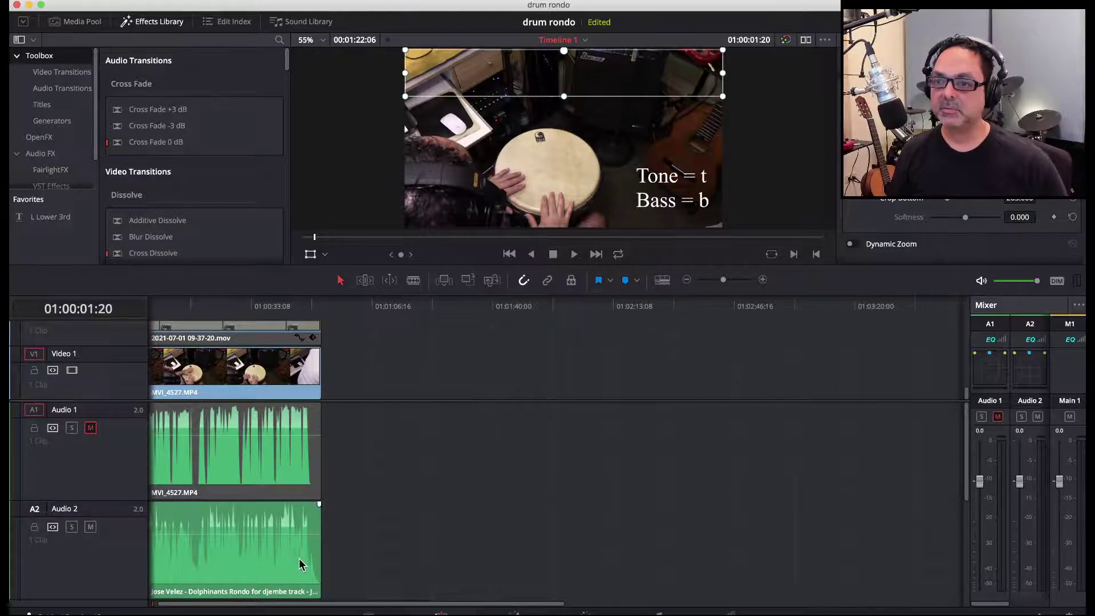
pyautogui.scroll(-4, 291, 563)
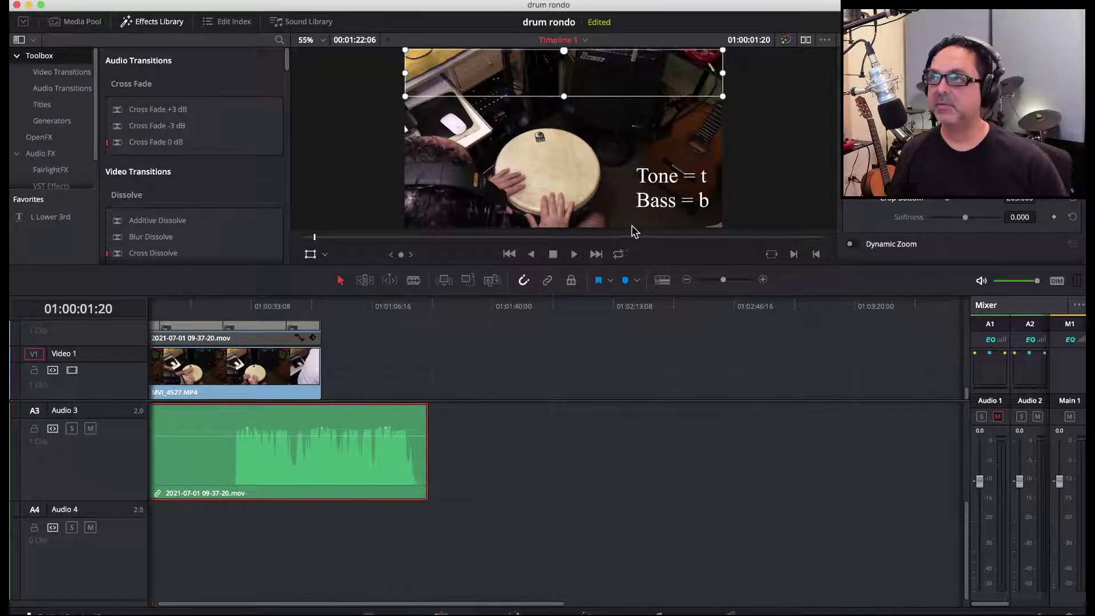
# - Play the opening of the timeline with the Video 3 score strip hidden
pyautogui.moveTo(764, 274); pyautogui.dragTo(695, 412)
pyautogui.press('Home')
pyautogui.press('space')
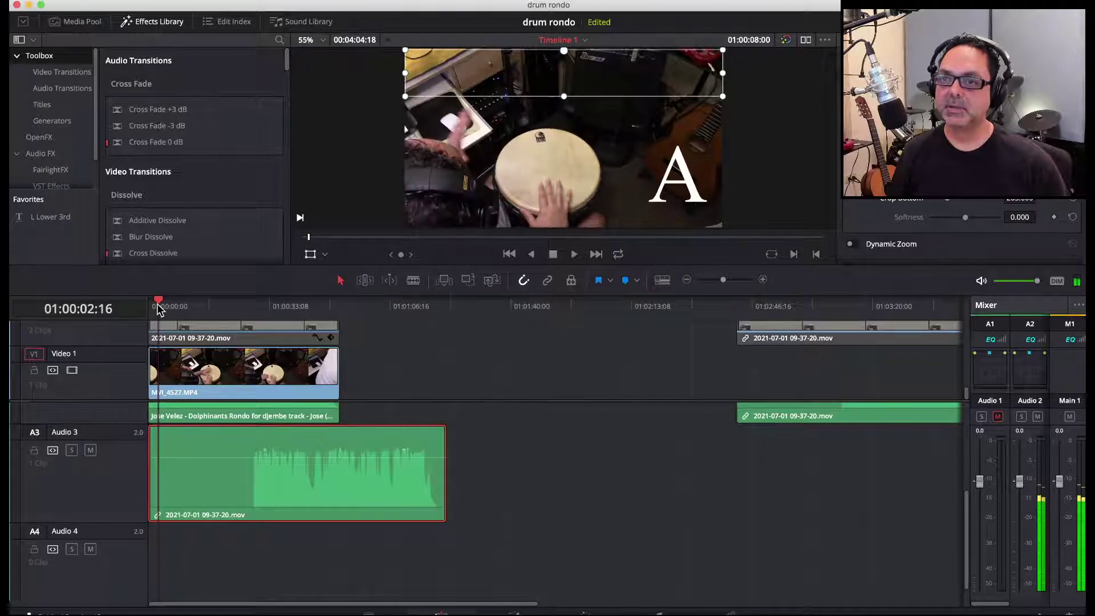
# - Move the linked score recording on Video 3 and Audio 3 past the end of the djembe clip and enable the Video 2 track
pyautogui.moveTo(367, 479); pyautogui.dragTo(516, 492)
pyautogui.scroll(2, 402, 367)
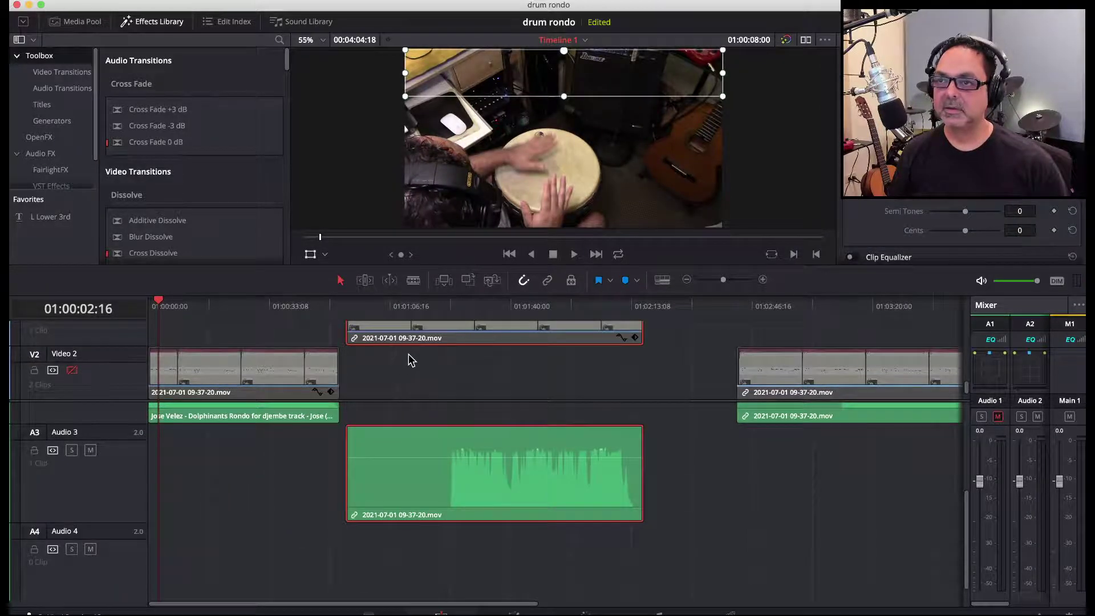
pyautogui.scroll(2, 410, 359)
pyautogui.scroll(-5, 411, 360)
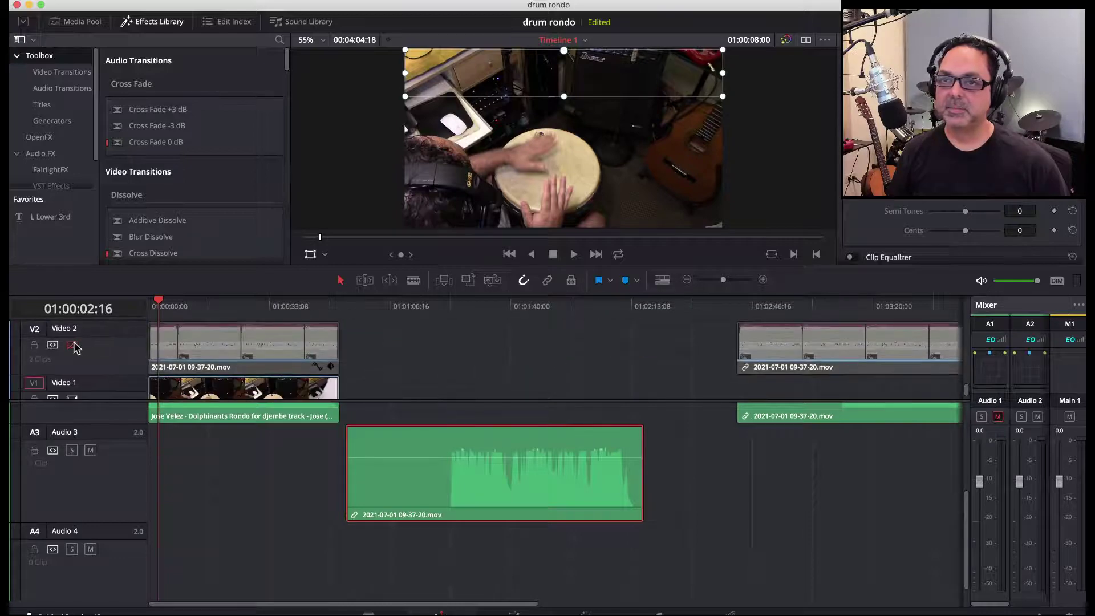
pyautogui.click(71, 345)
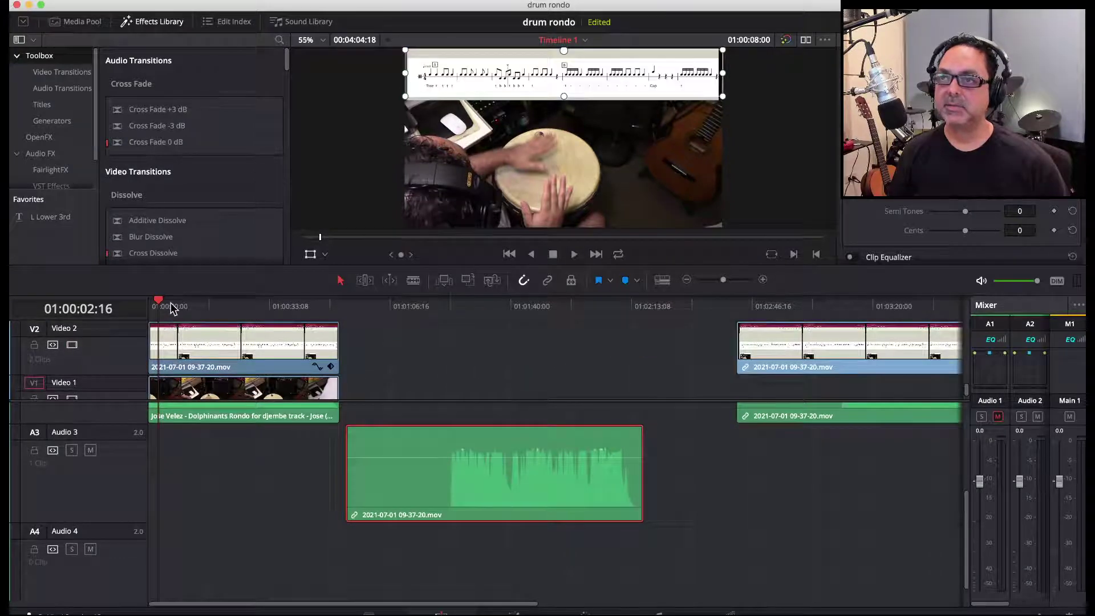
# - Play from 01:00:00:00 to 01:00:11:05 to check the Video 2 score strip against the music, and inspect the Audio 1 and Audio 2 waveforms
pyautogui.moveTo(159, 306); pyautogui.dragTo(104, 309)
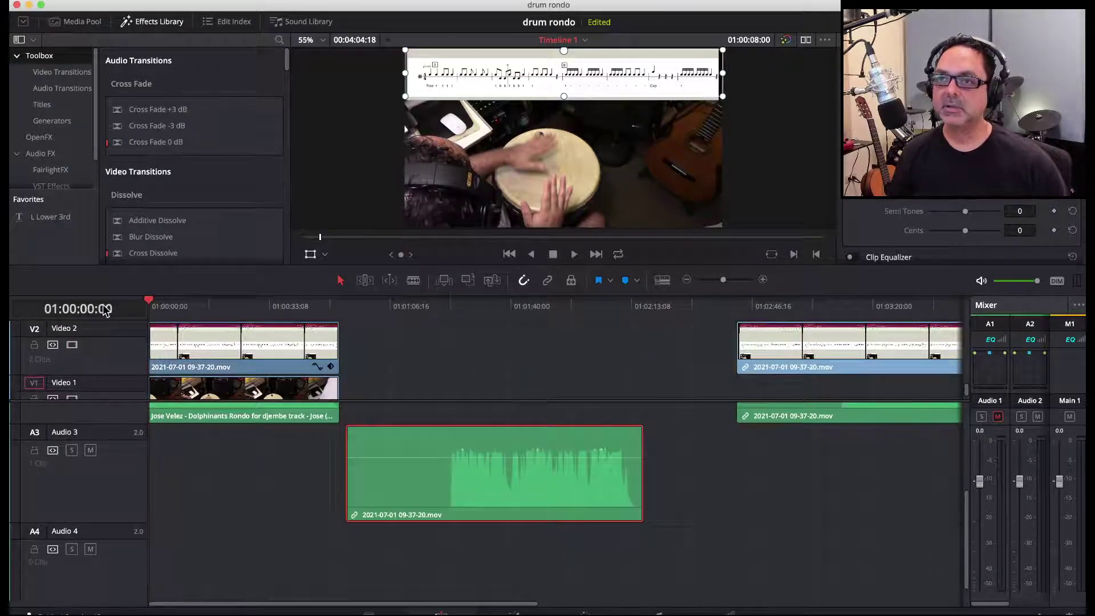
pyautogui.press('space')
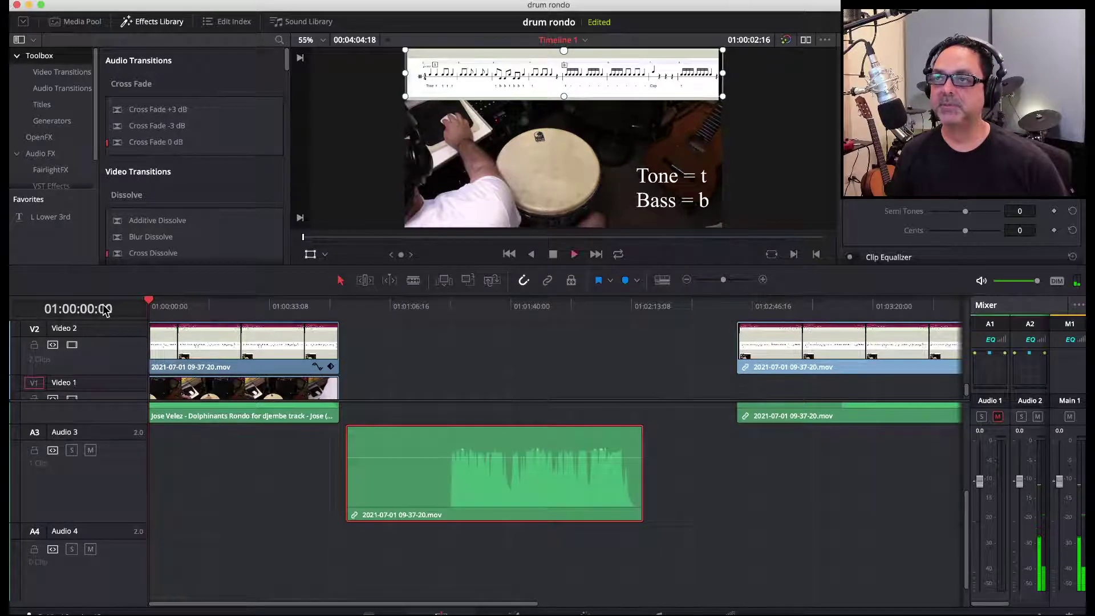
pyautogui.press('space')
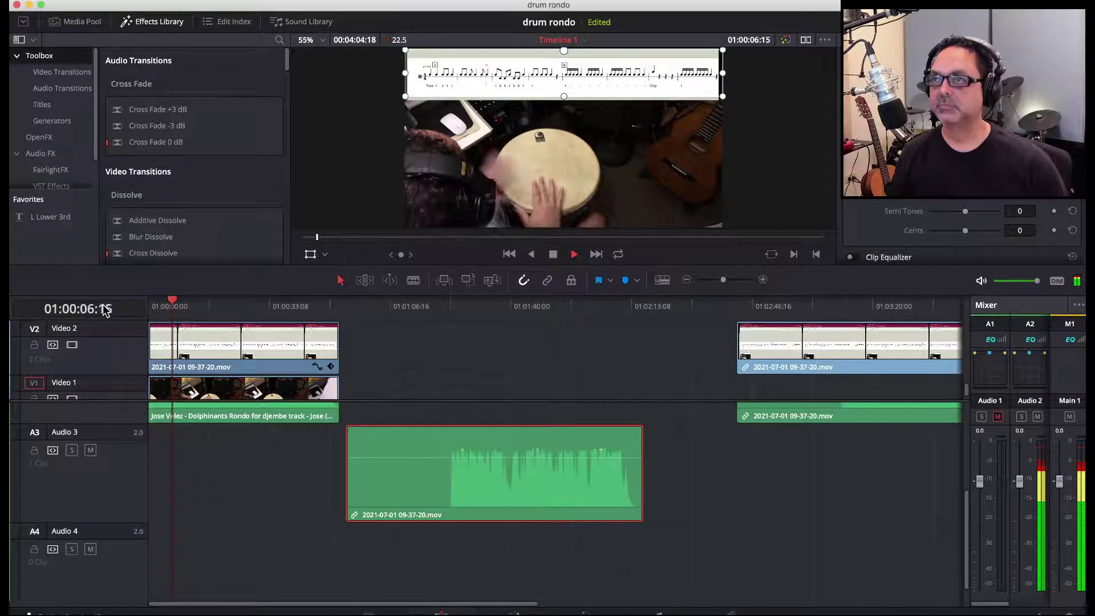
pyautogui.click(553, 254)
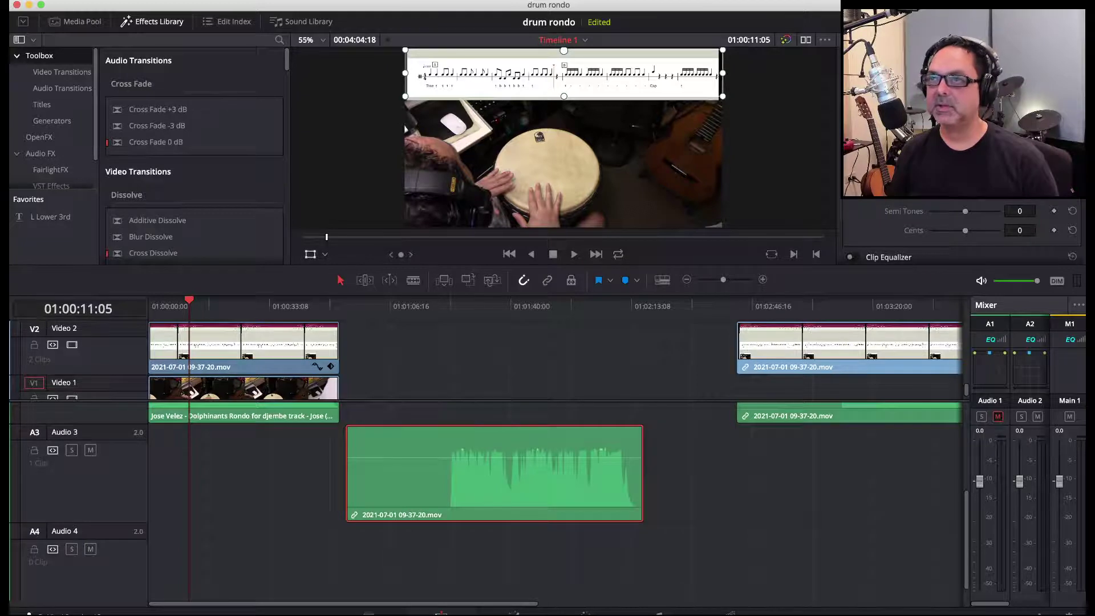
pyautogui.click(210, 432)
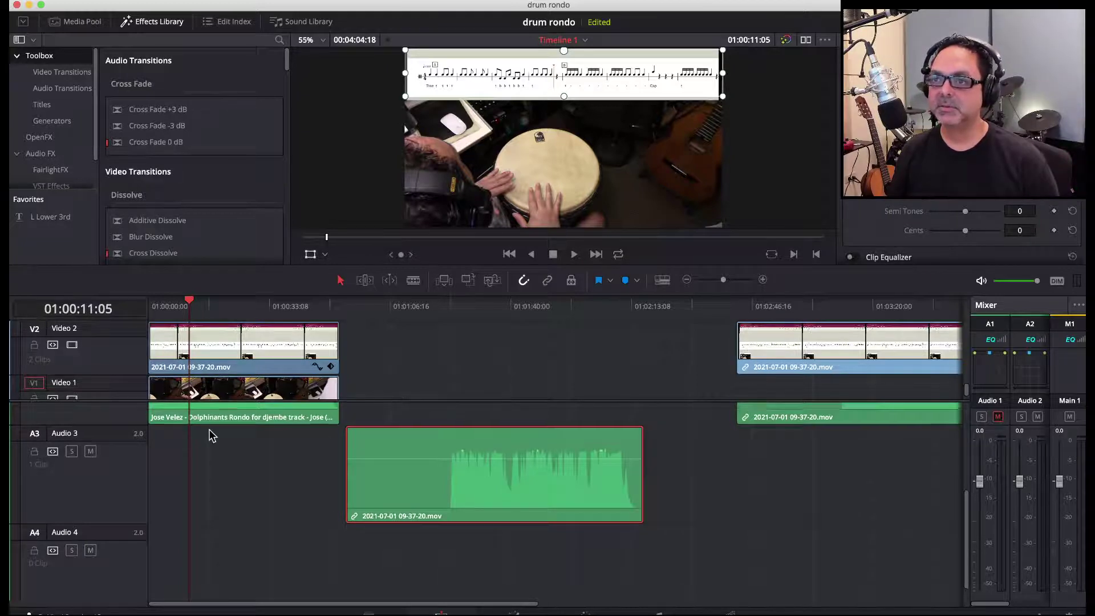
pyautogui.scroll(3, 209, 431)
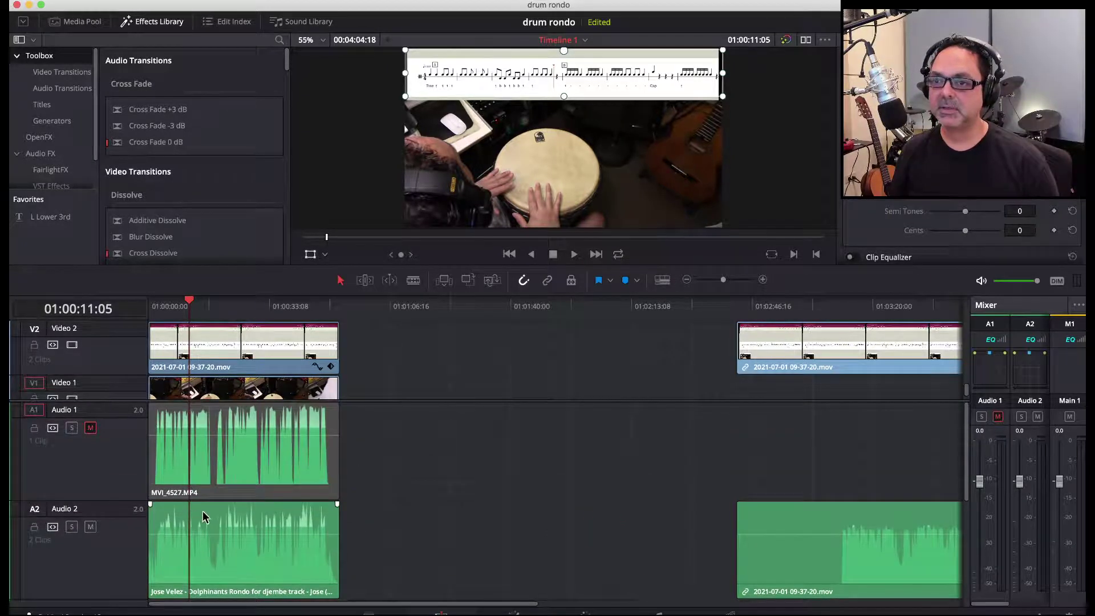